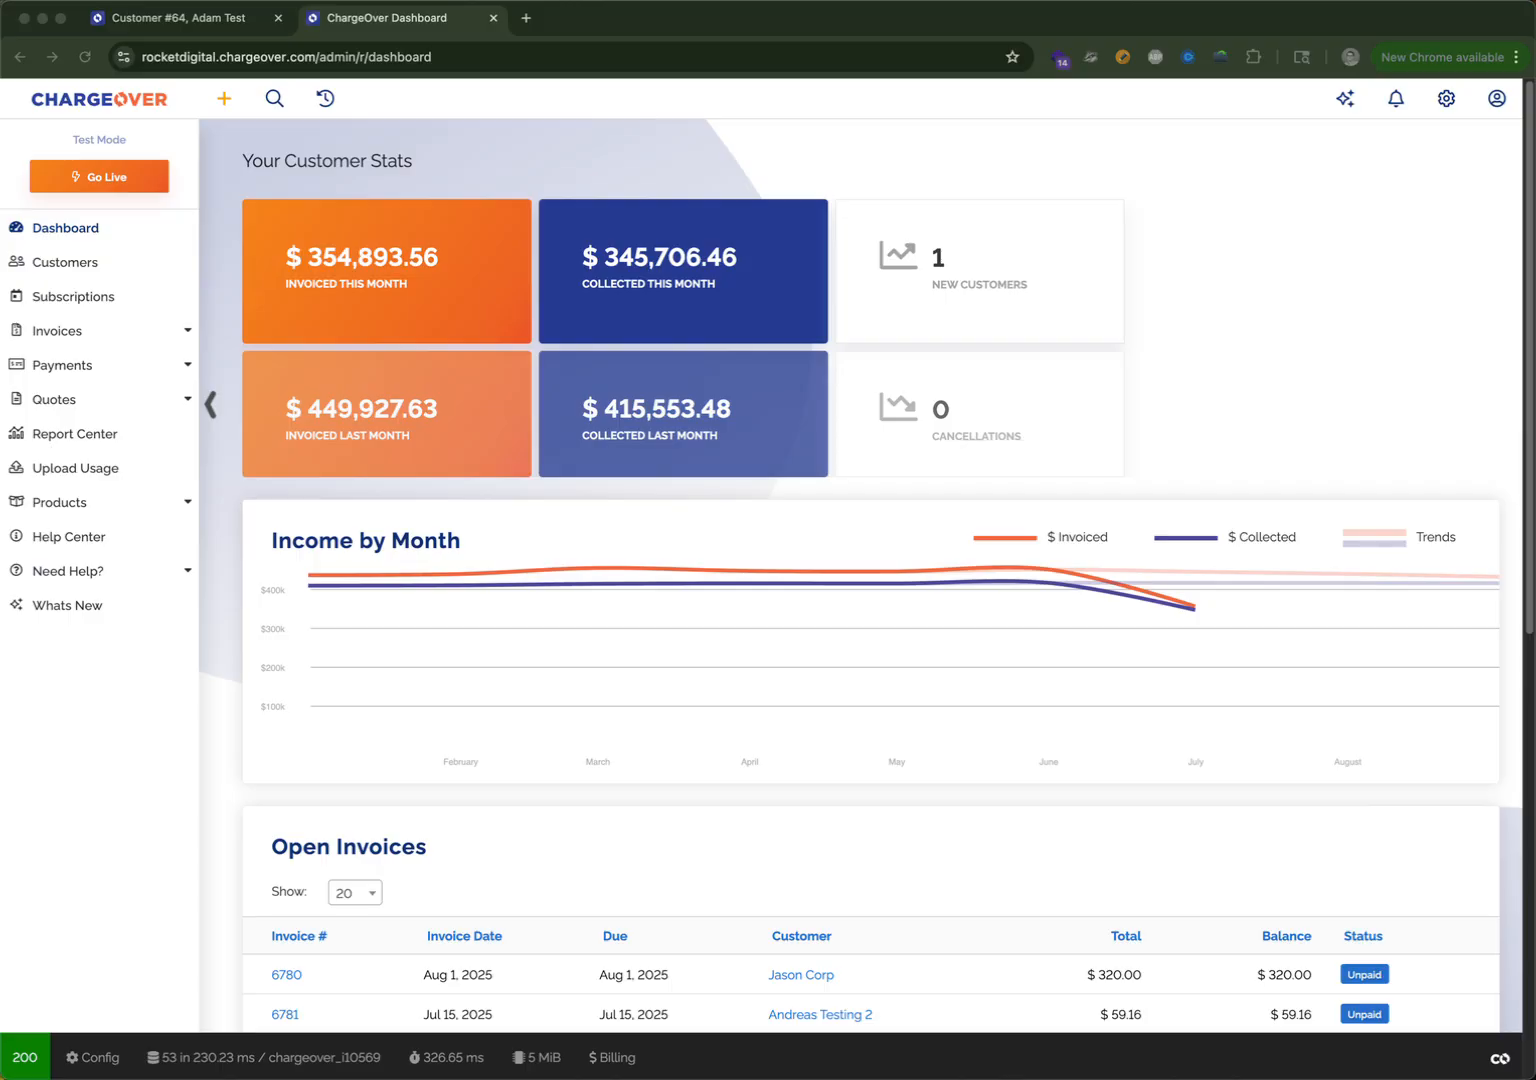
Open the payment schedule settings and start configuring a new custom payment schedule as the default.
left_click(1451, 138)
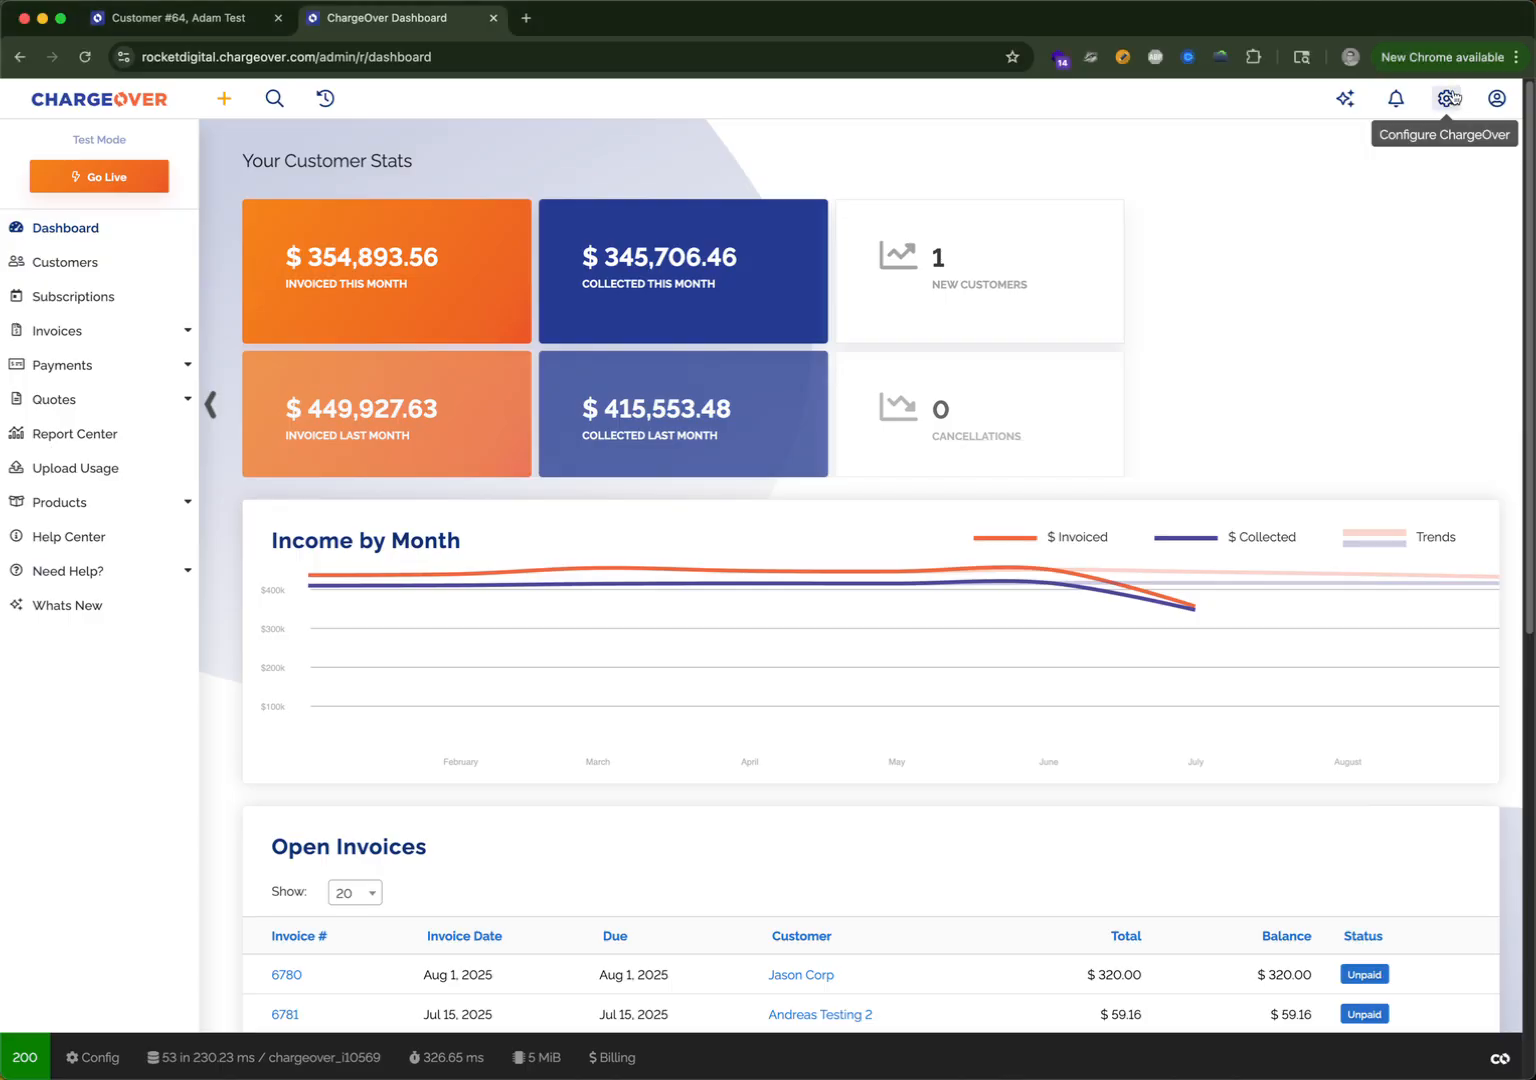
left_click(1451, 98)
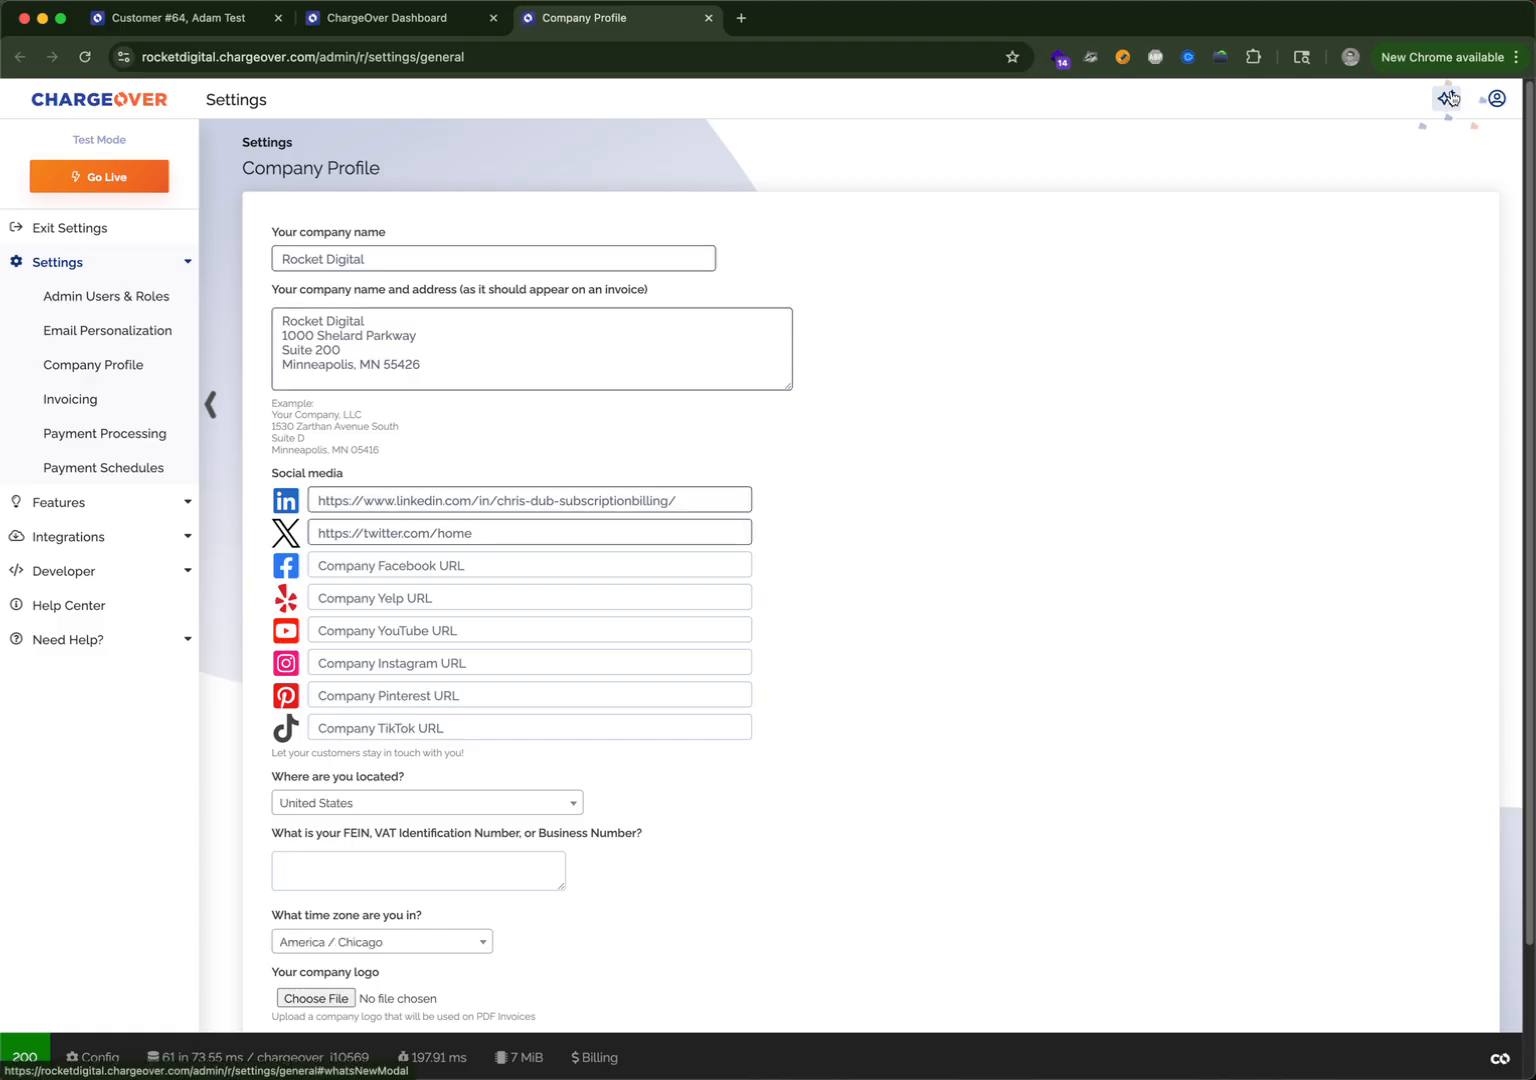
left_click(103, 470)
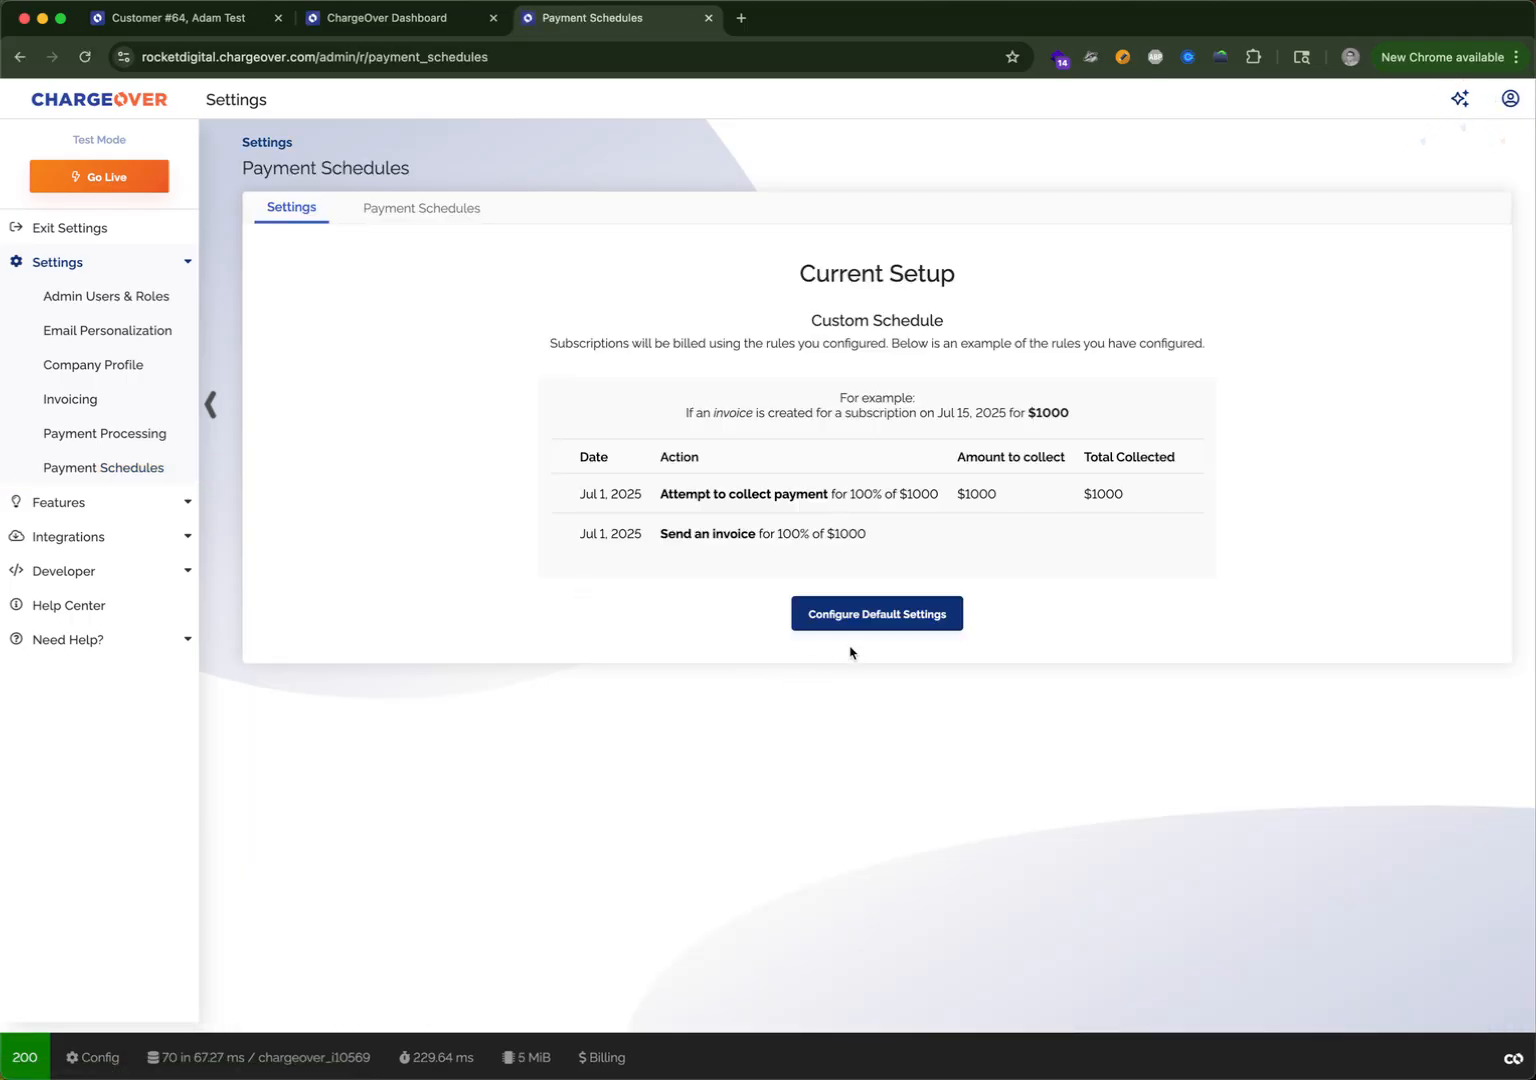
left_click(893, 618)
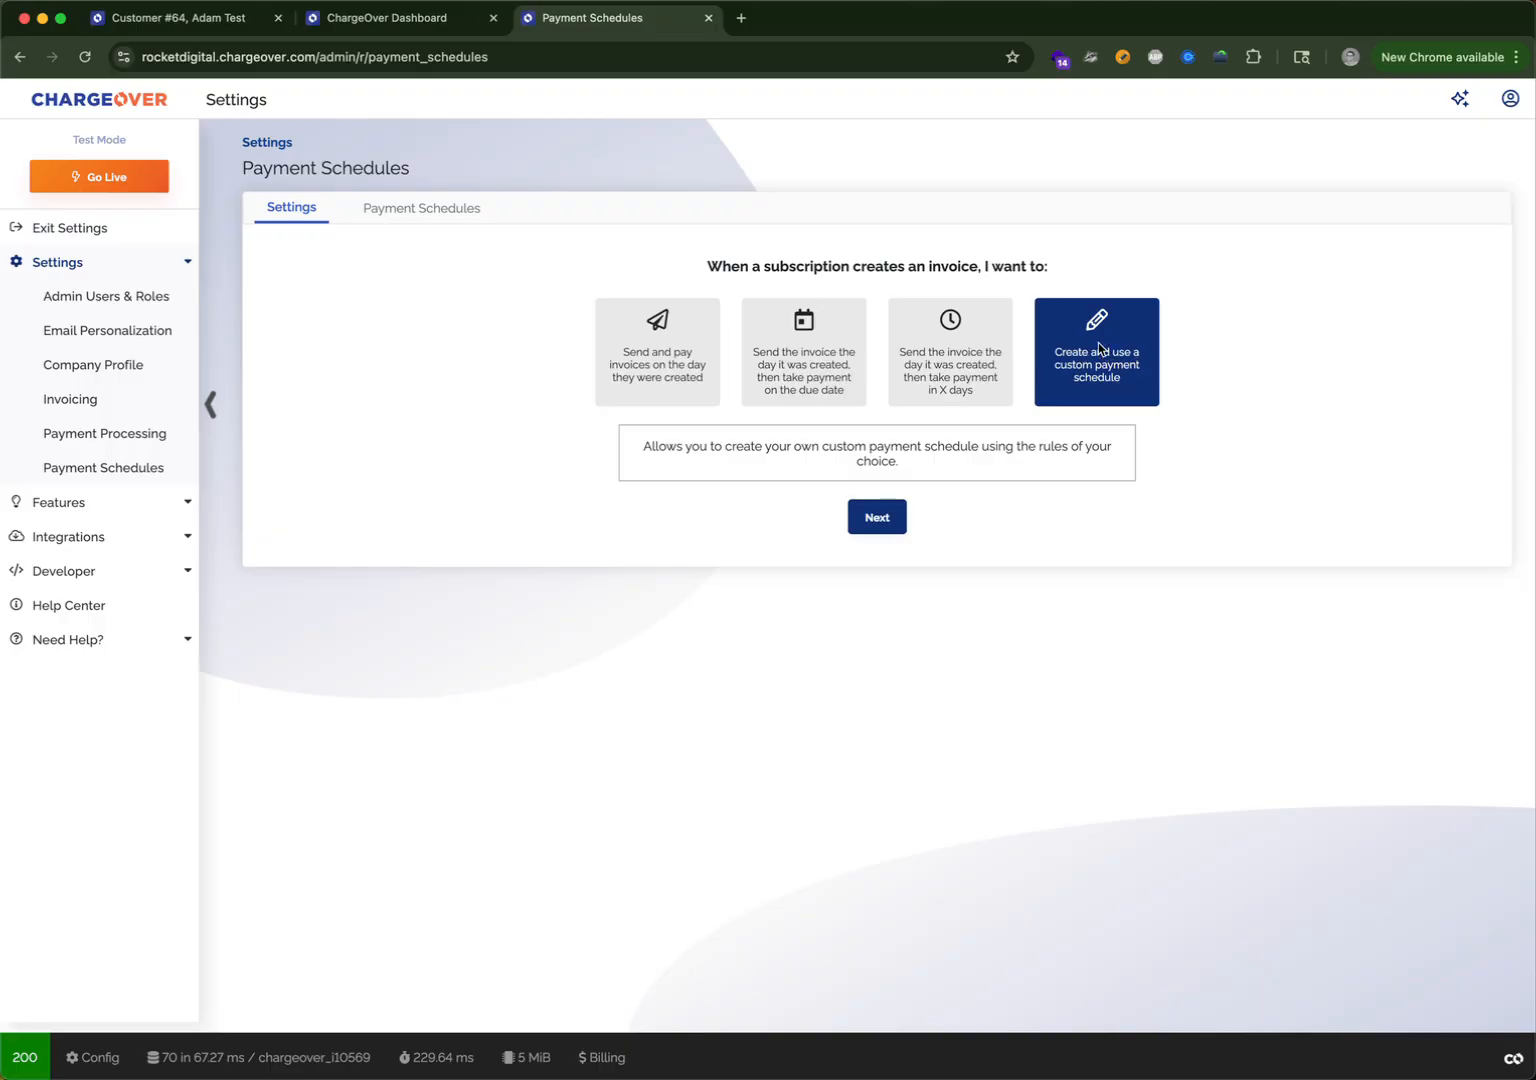
left_click(875, 533)
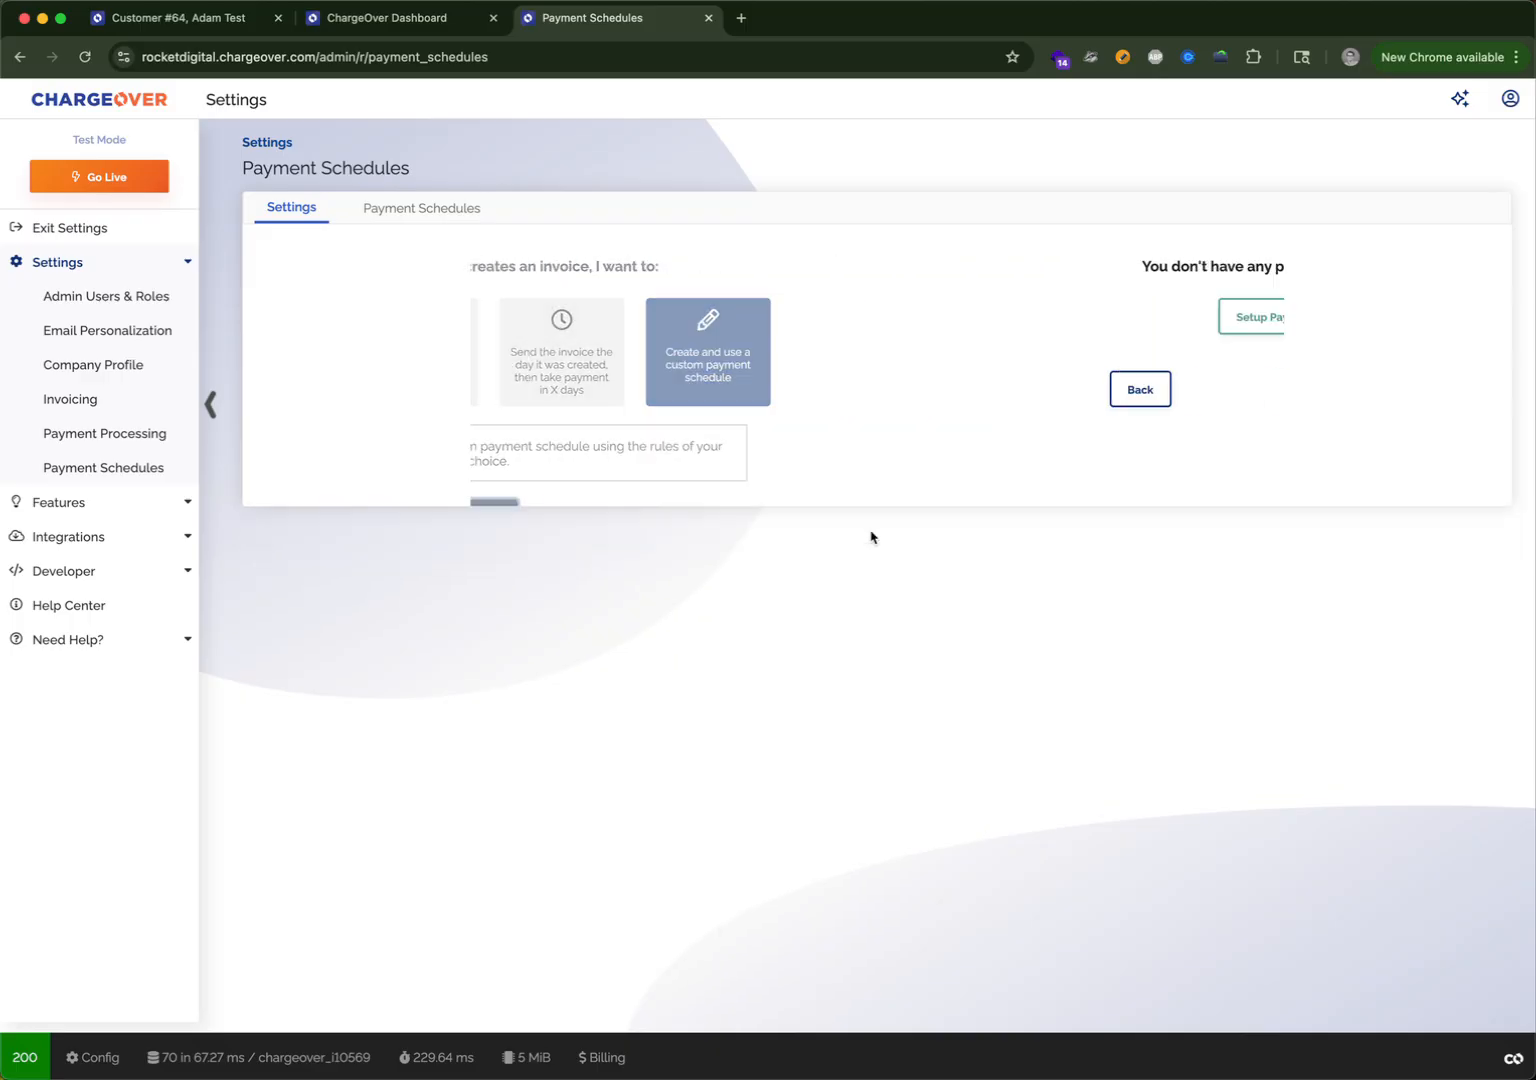
left_click(876, 317)
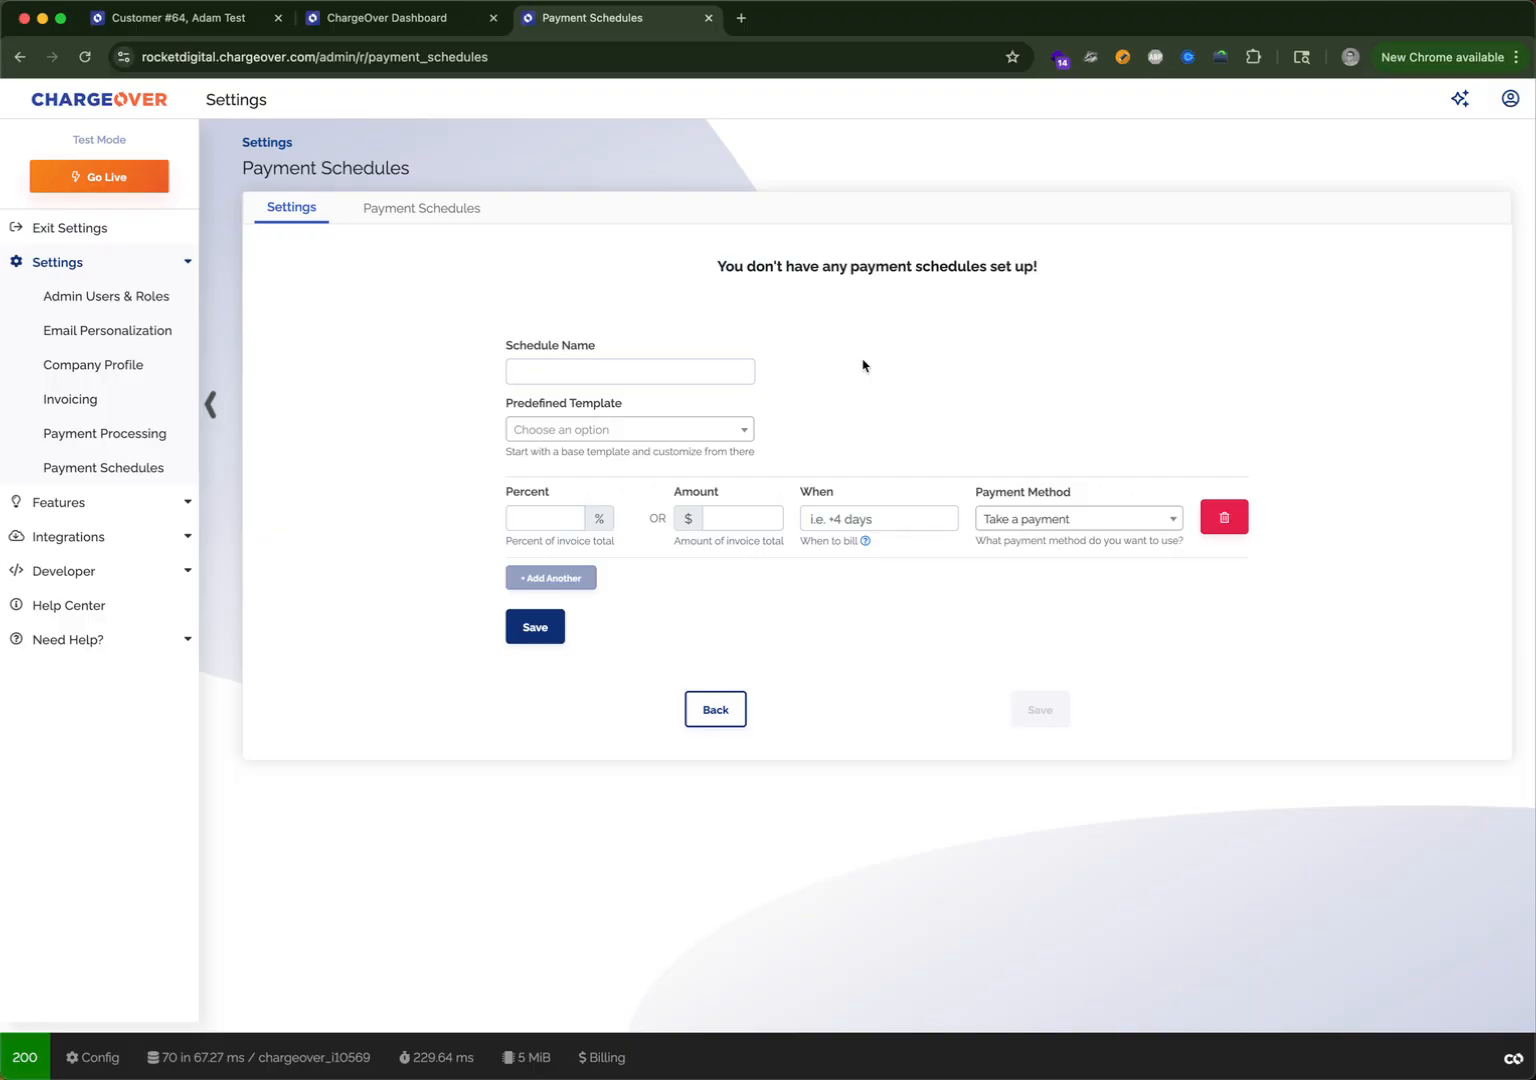
Set the first schedule rule to send an invoice for 100 percent with the timing "now".
left_click(547, 519)
type("1")
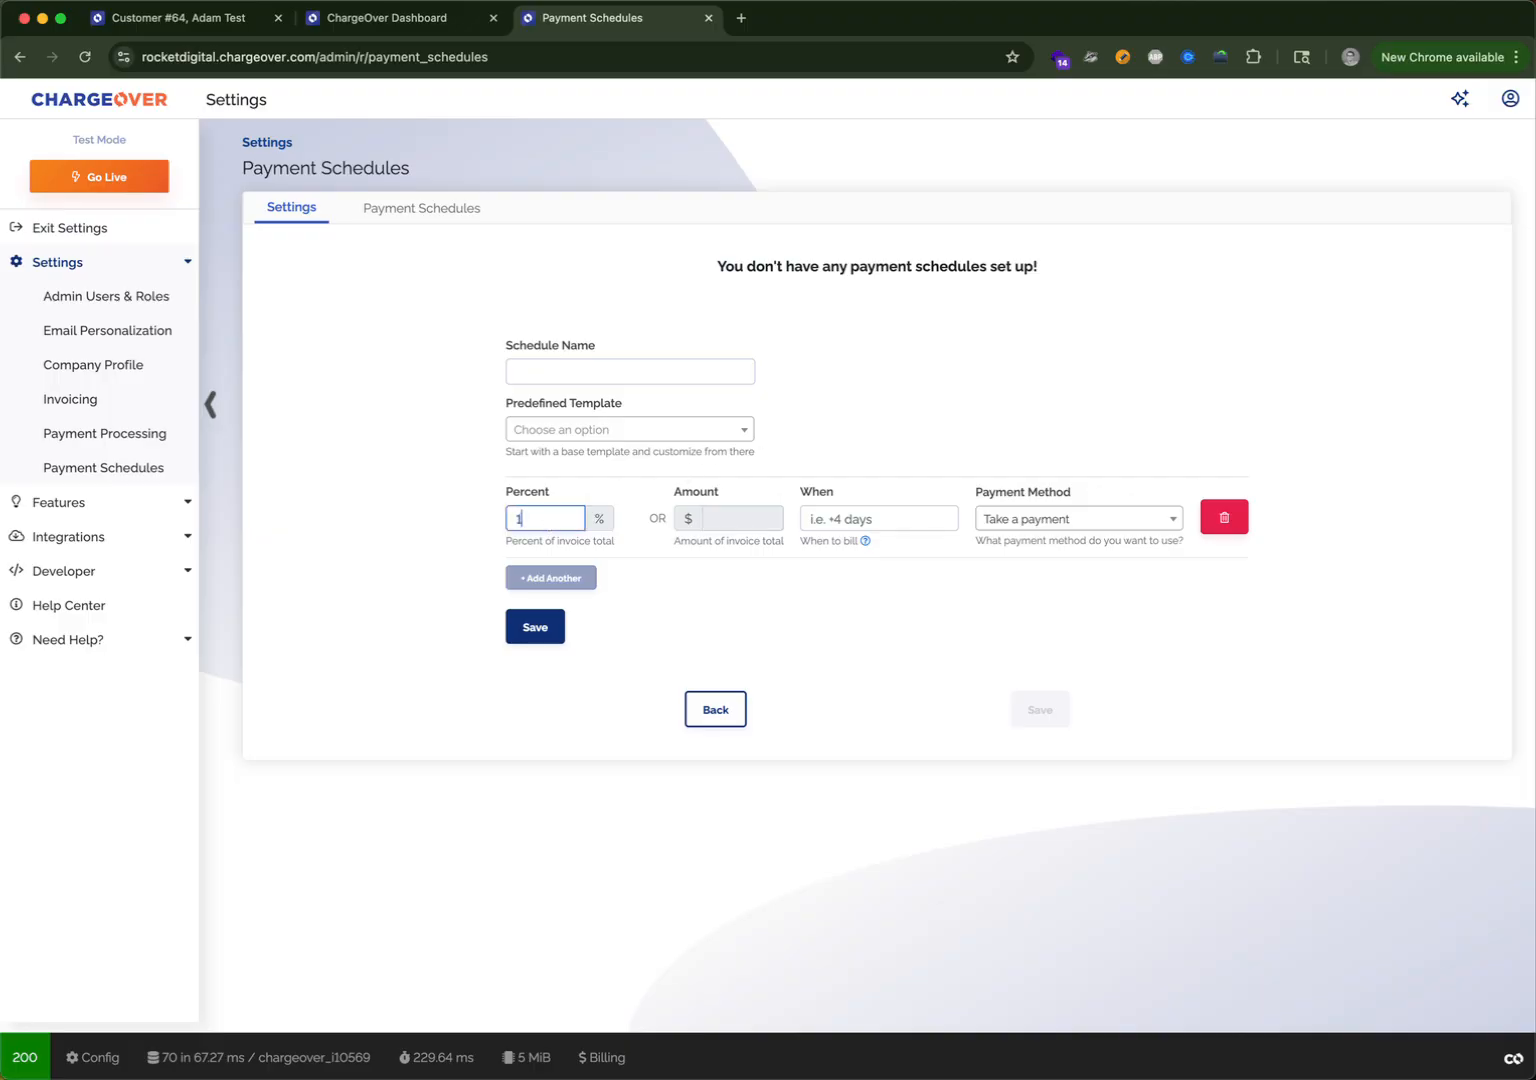
type("00")
left_click(836, 519)
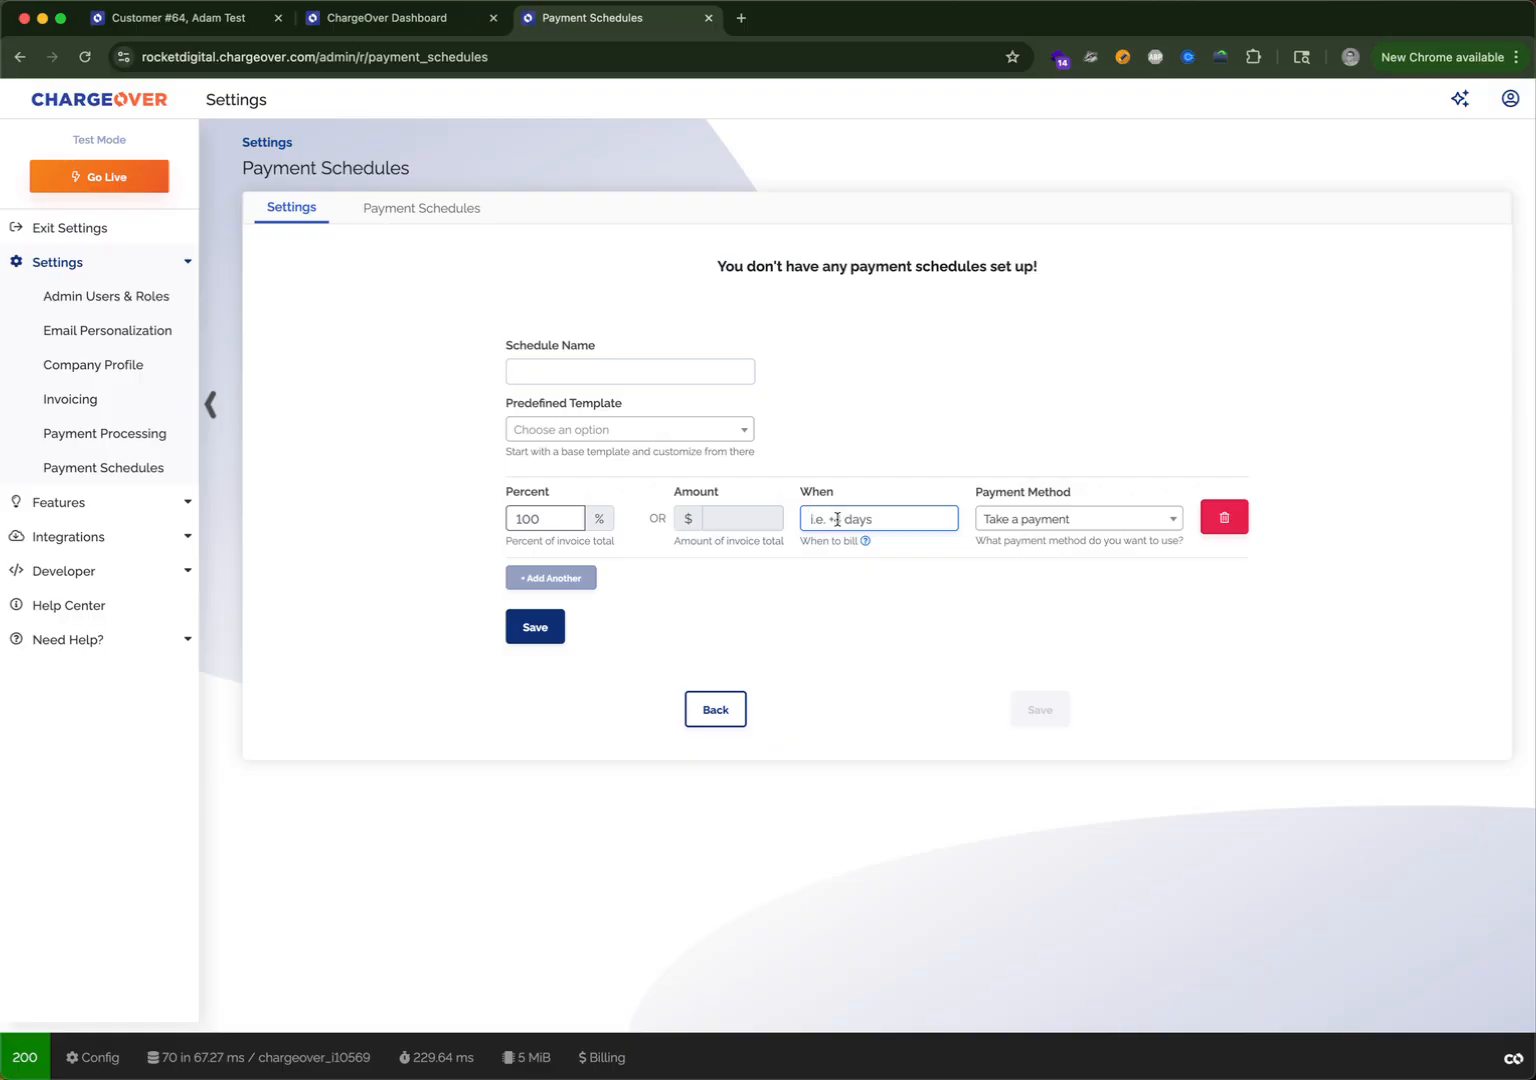
type("now")
left_click(1047, 521)
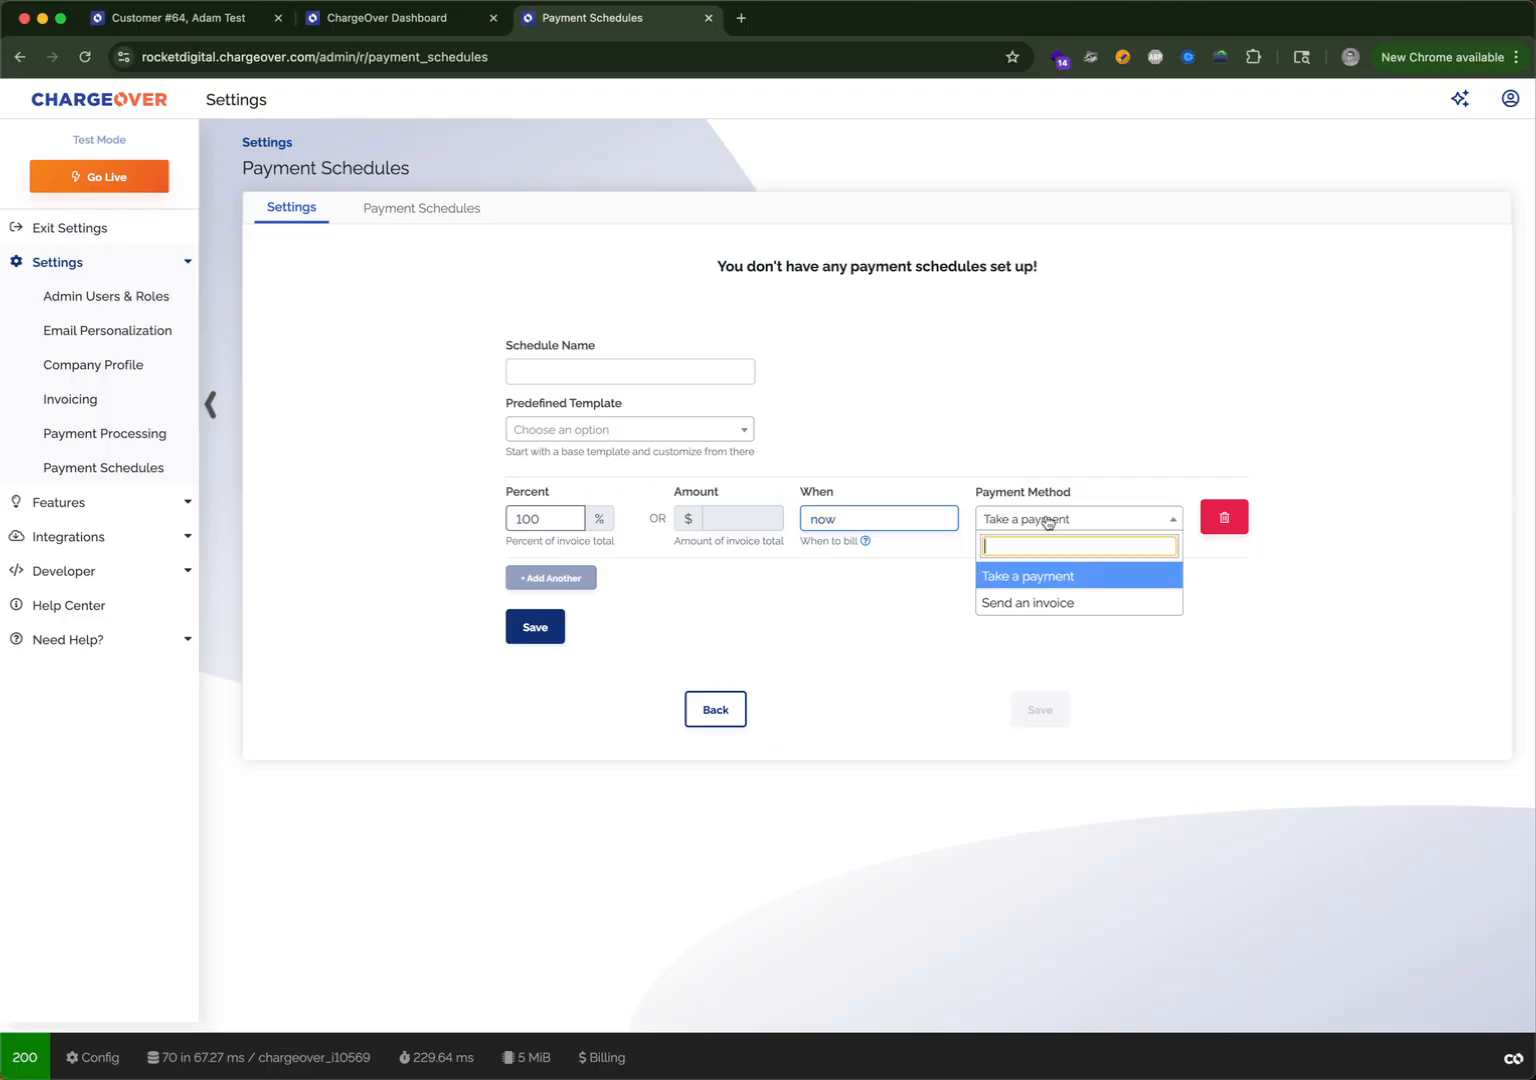
left_click(1042, 600)
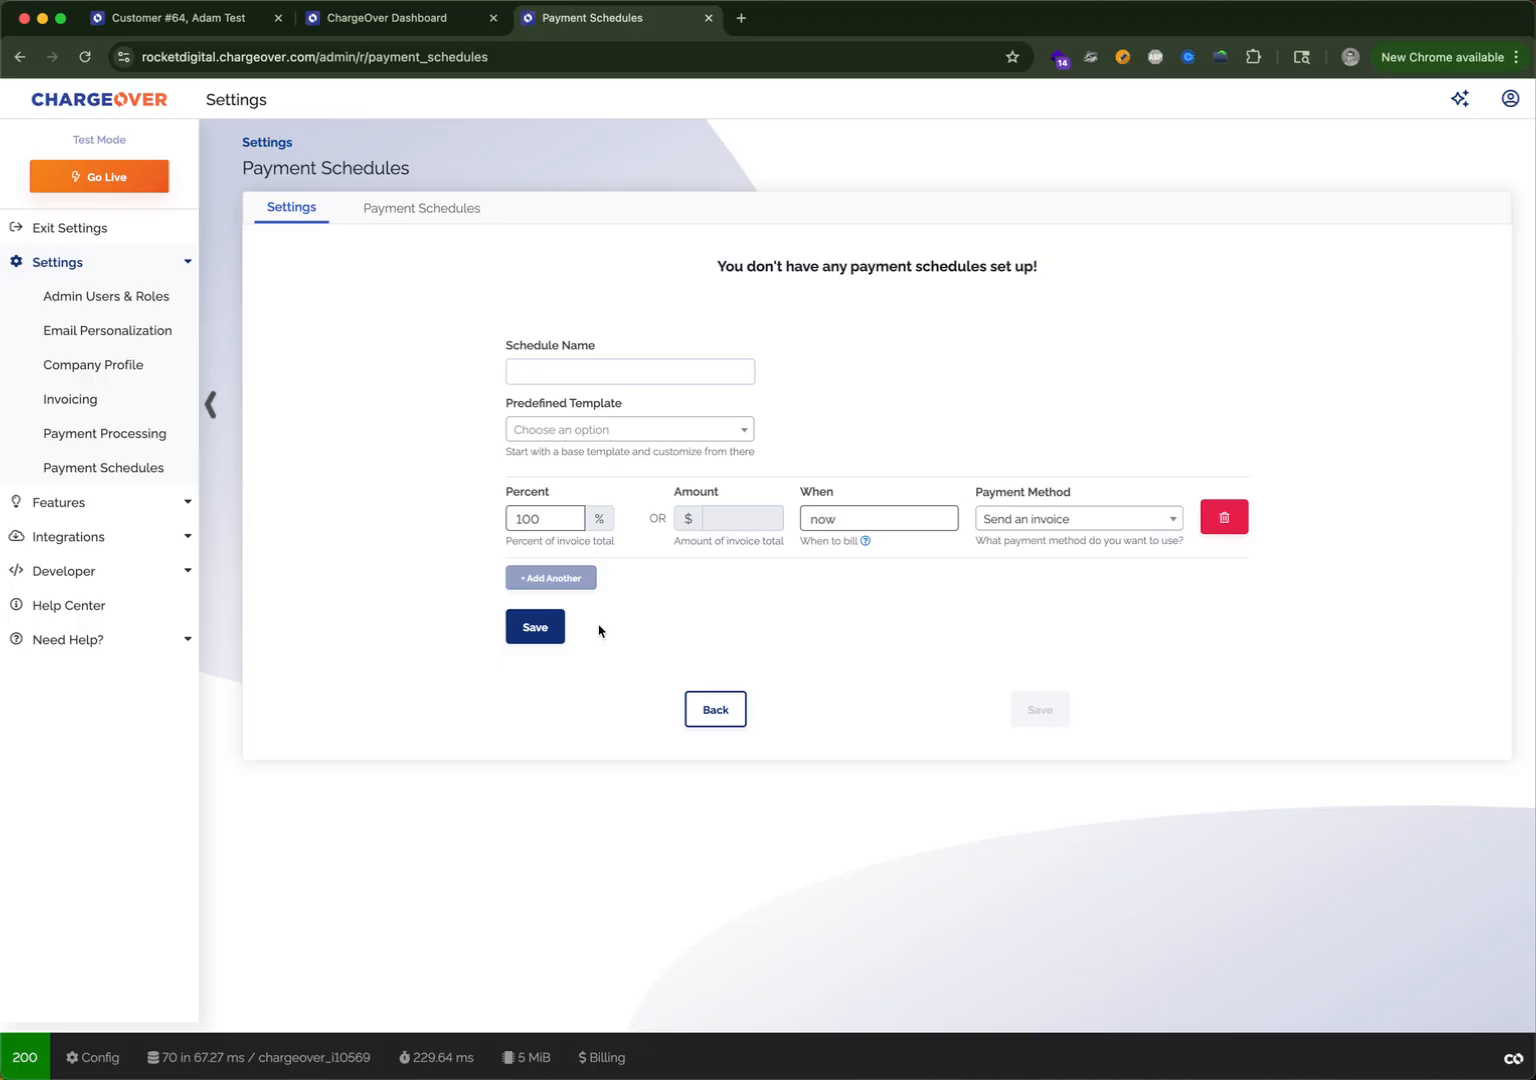
Change the first rule's timing to "+1 days".
double_click(829, 515)
key("BackSpace")
type("+1 days")
Add a second rule that takes a payment of 100 percent at "+5 days".
left_click(550, 580)
left_click(555, 597)
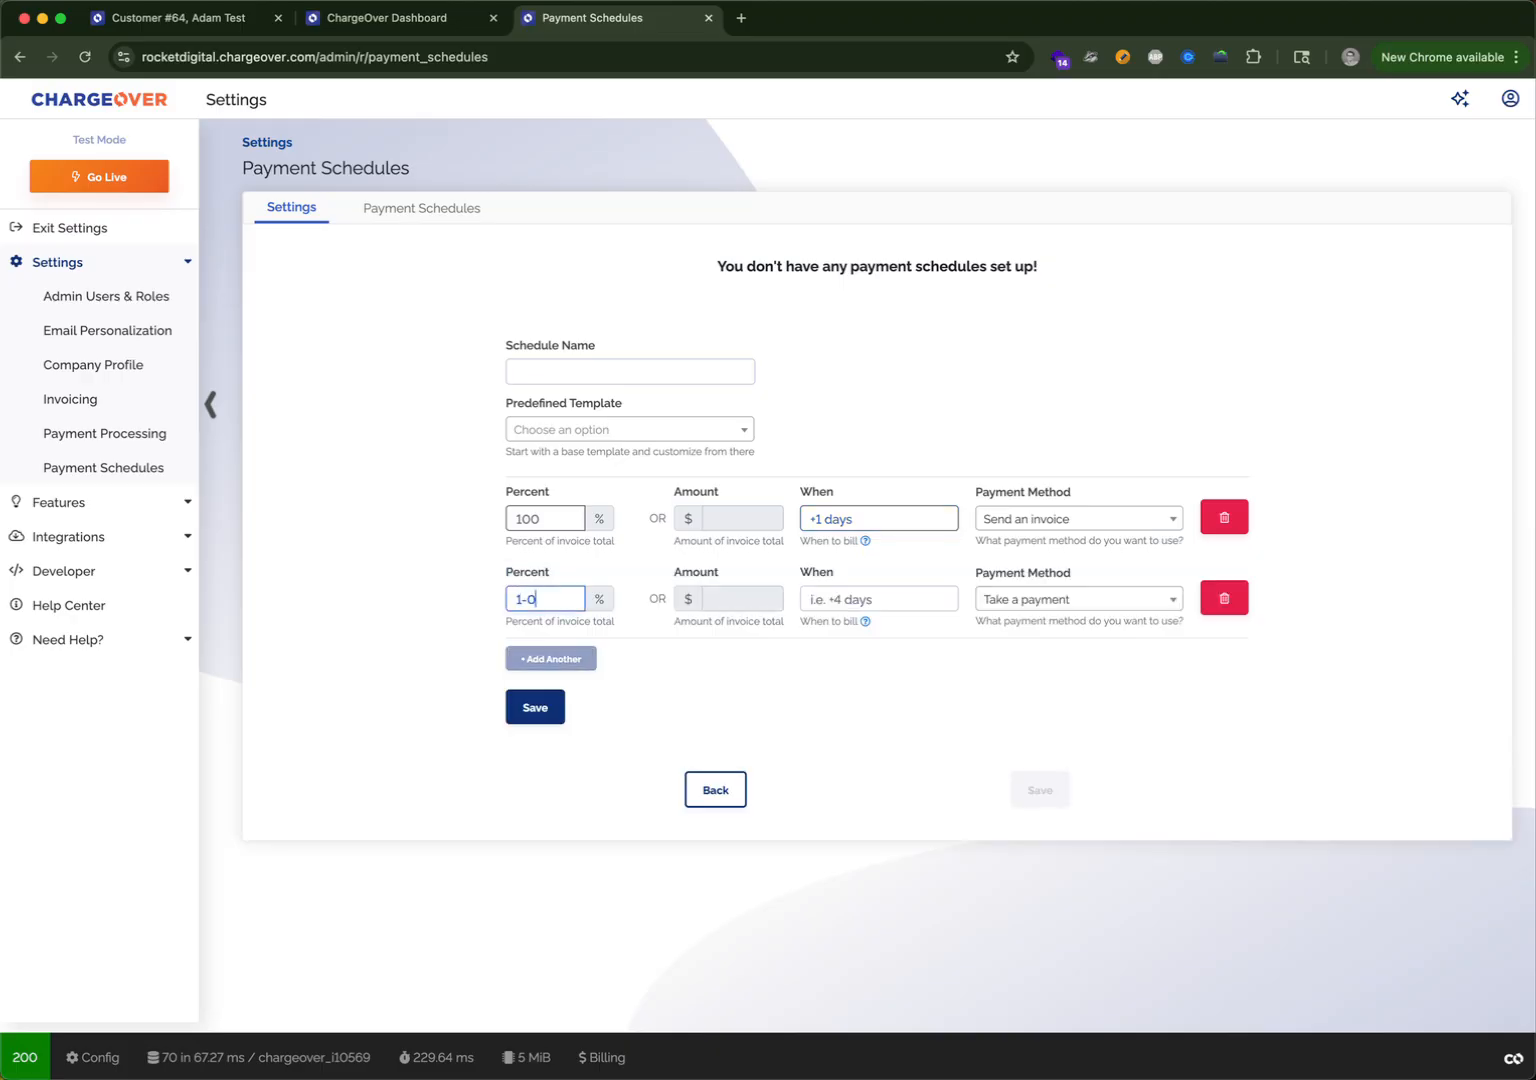
type("100")
left_click(891, 587)
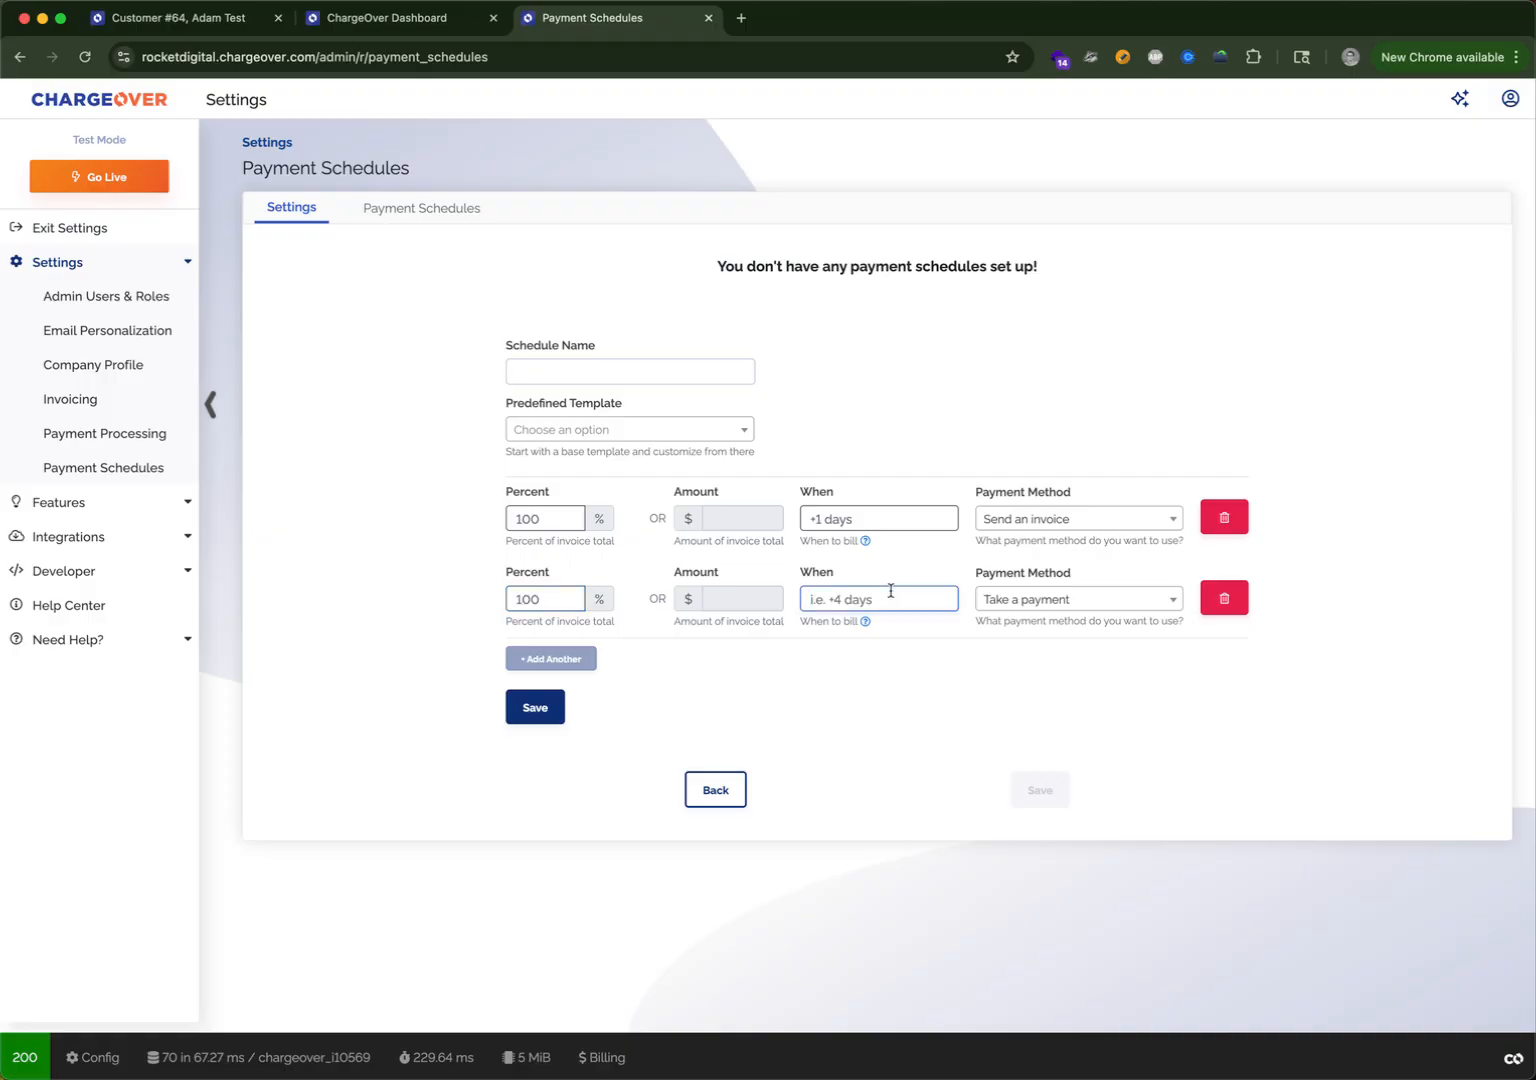
type("+5 days")
Name the schedule "Delay payment 5 days" and save it as the default payment schedule.
left_click(605, 372)
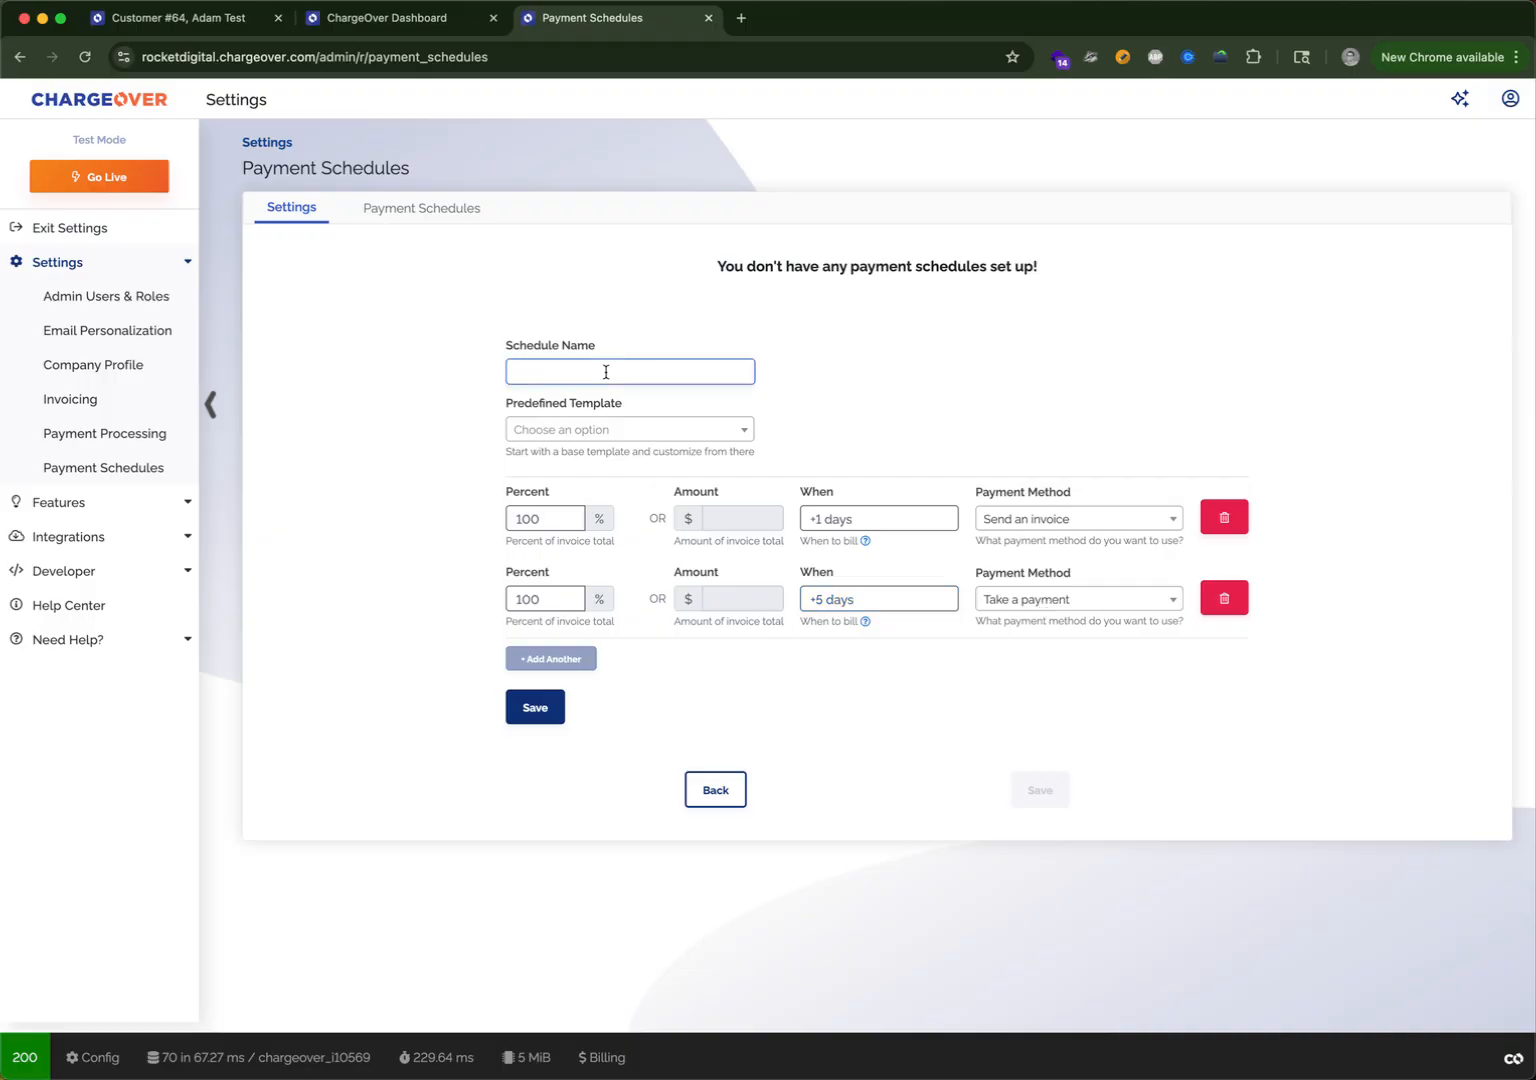
type("Delay payment 5 days")
left_click(536, 708)
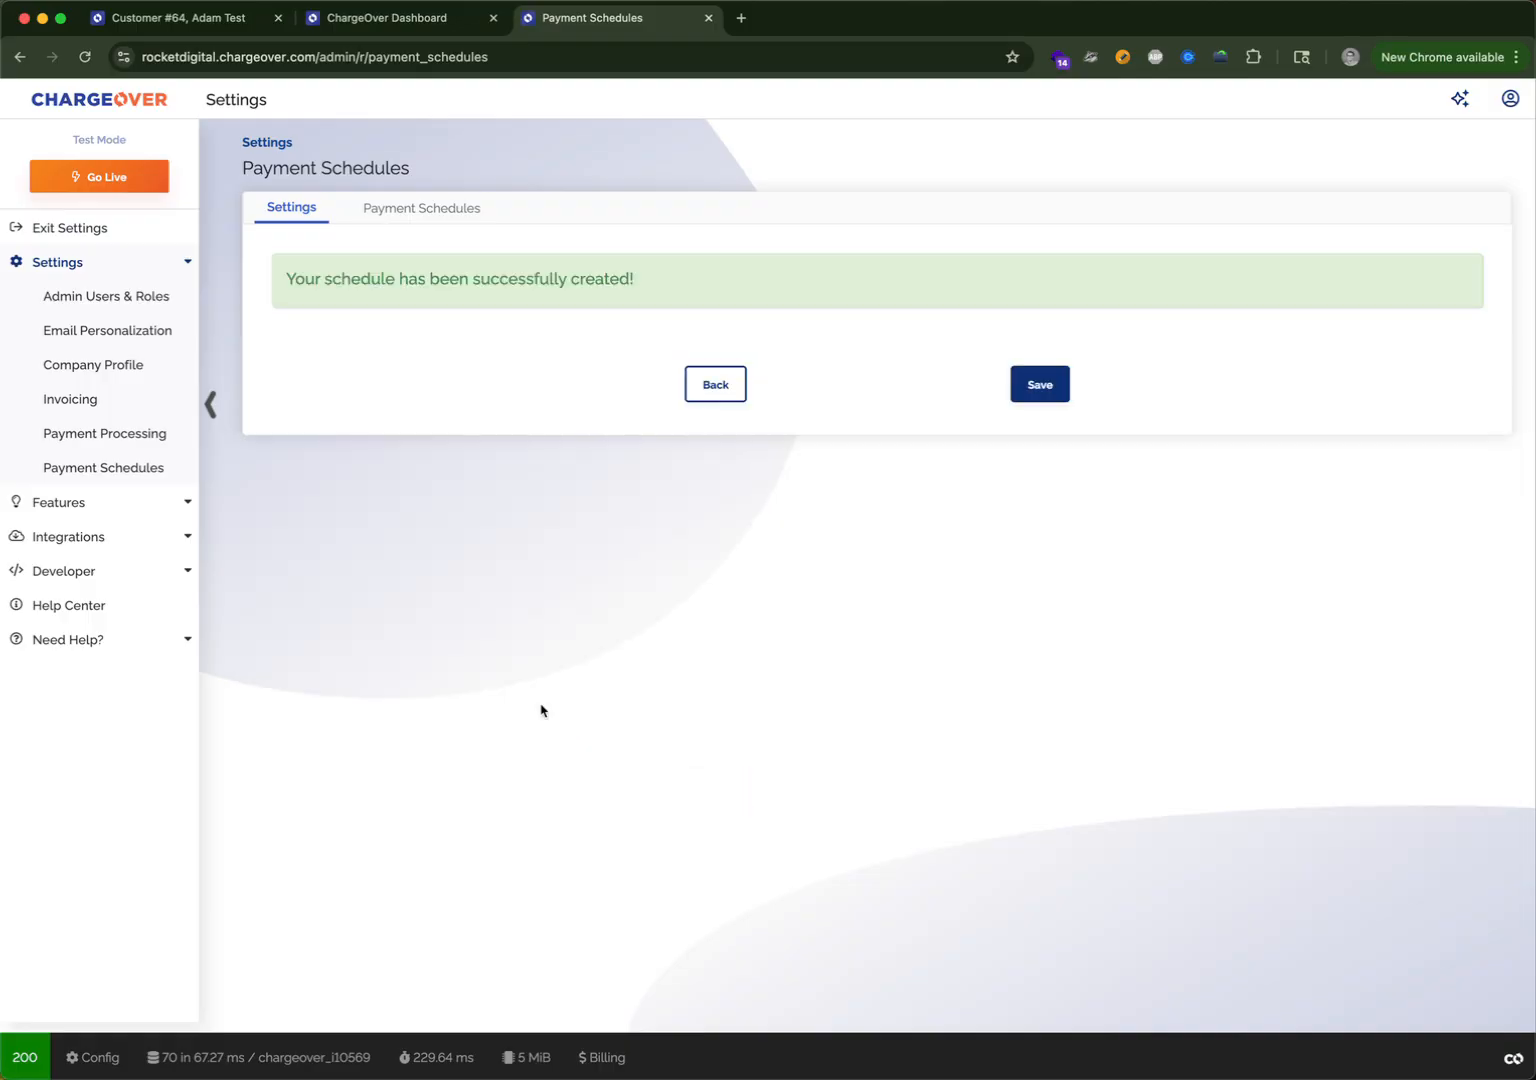
left_click(1040, 384)
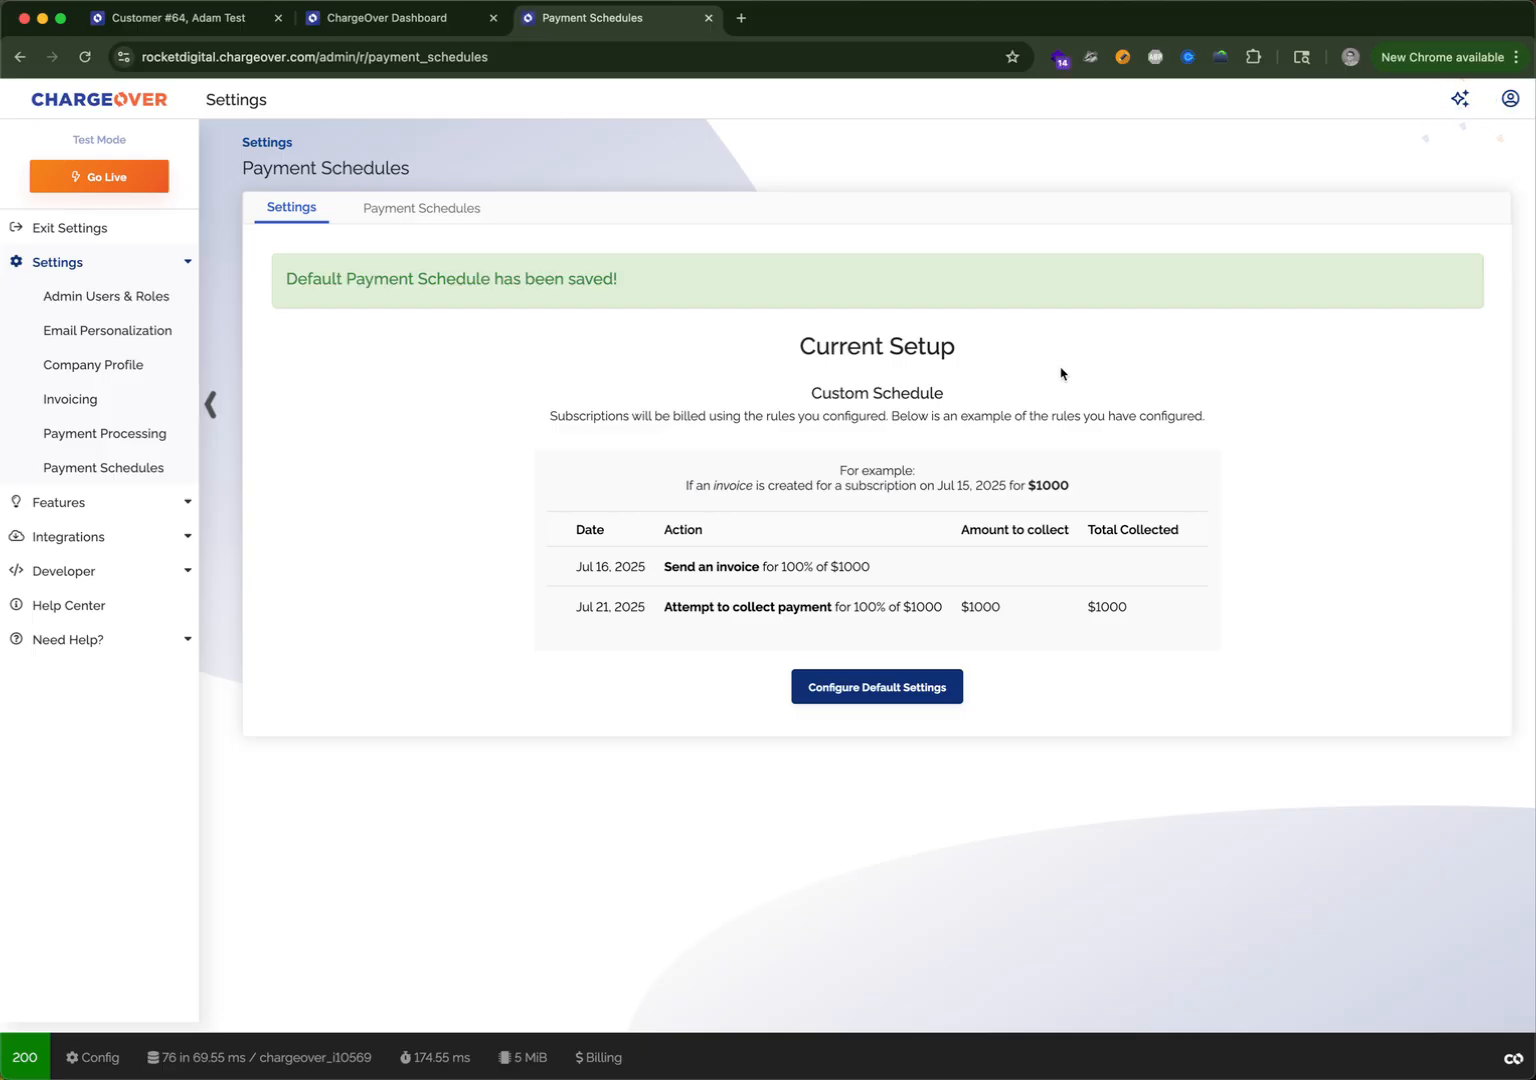
Start a new subscription from the open test customer's record and choose Base Tier as its product.
left_click(139, 33)
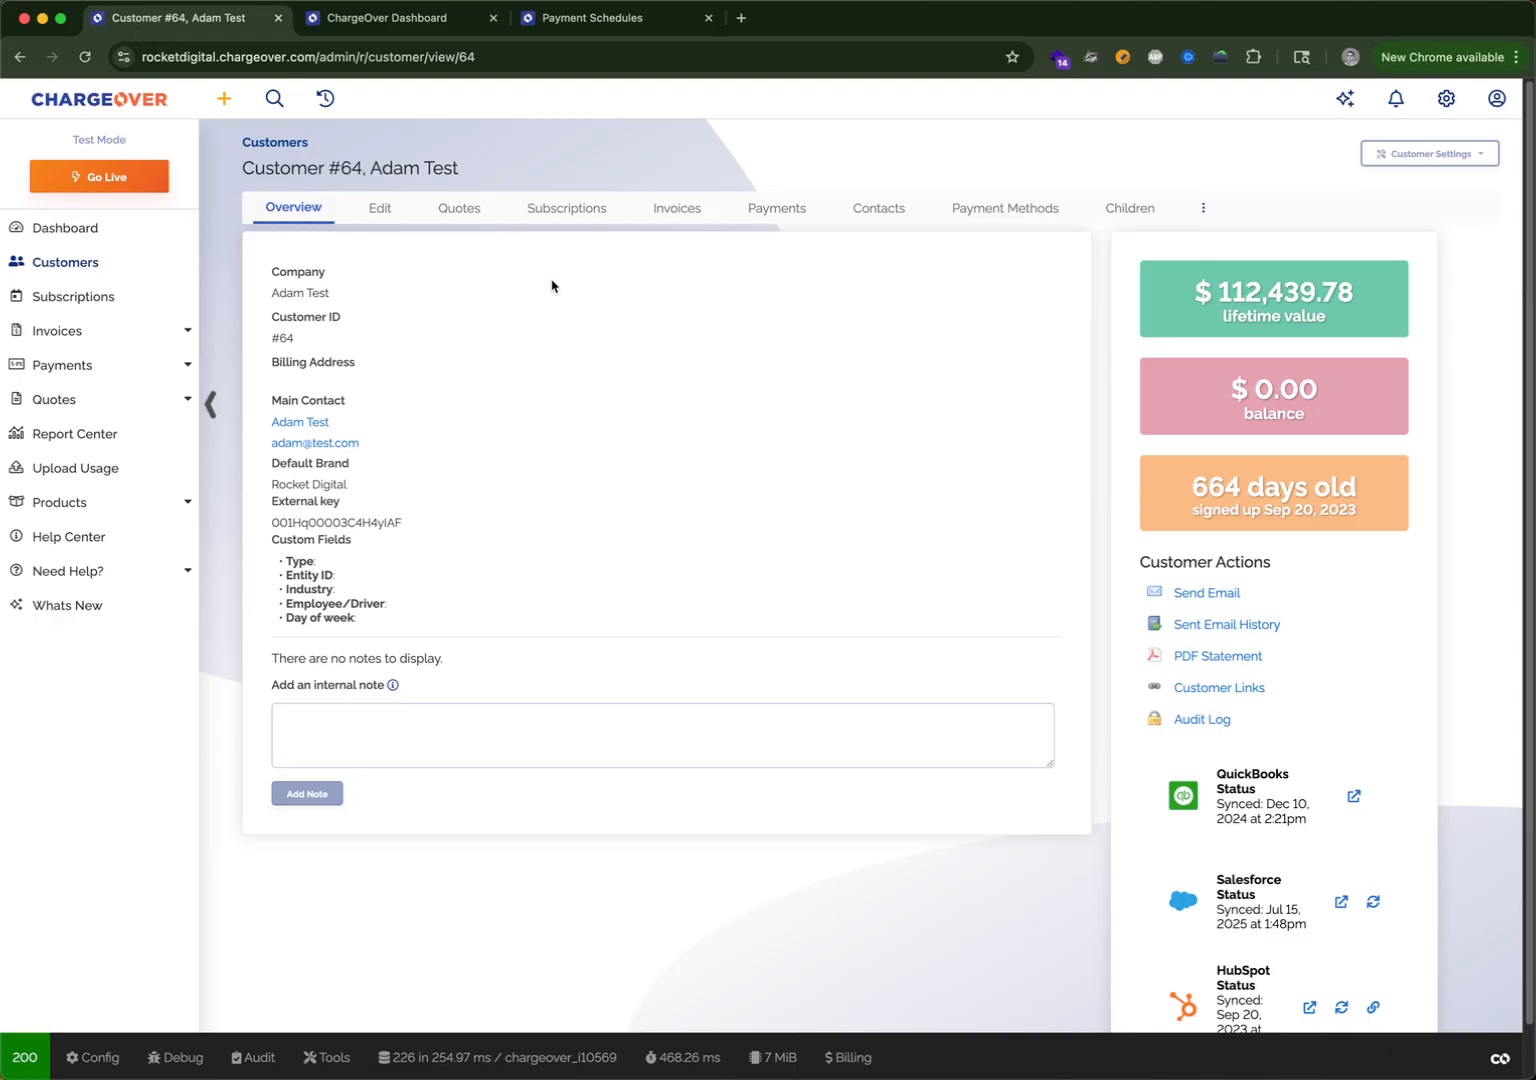
left_click(560, 210)
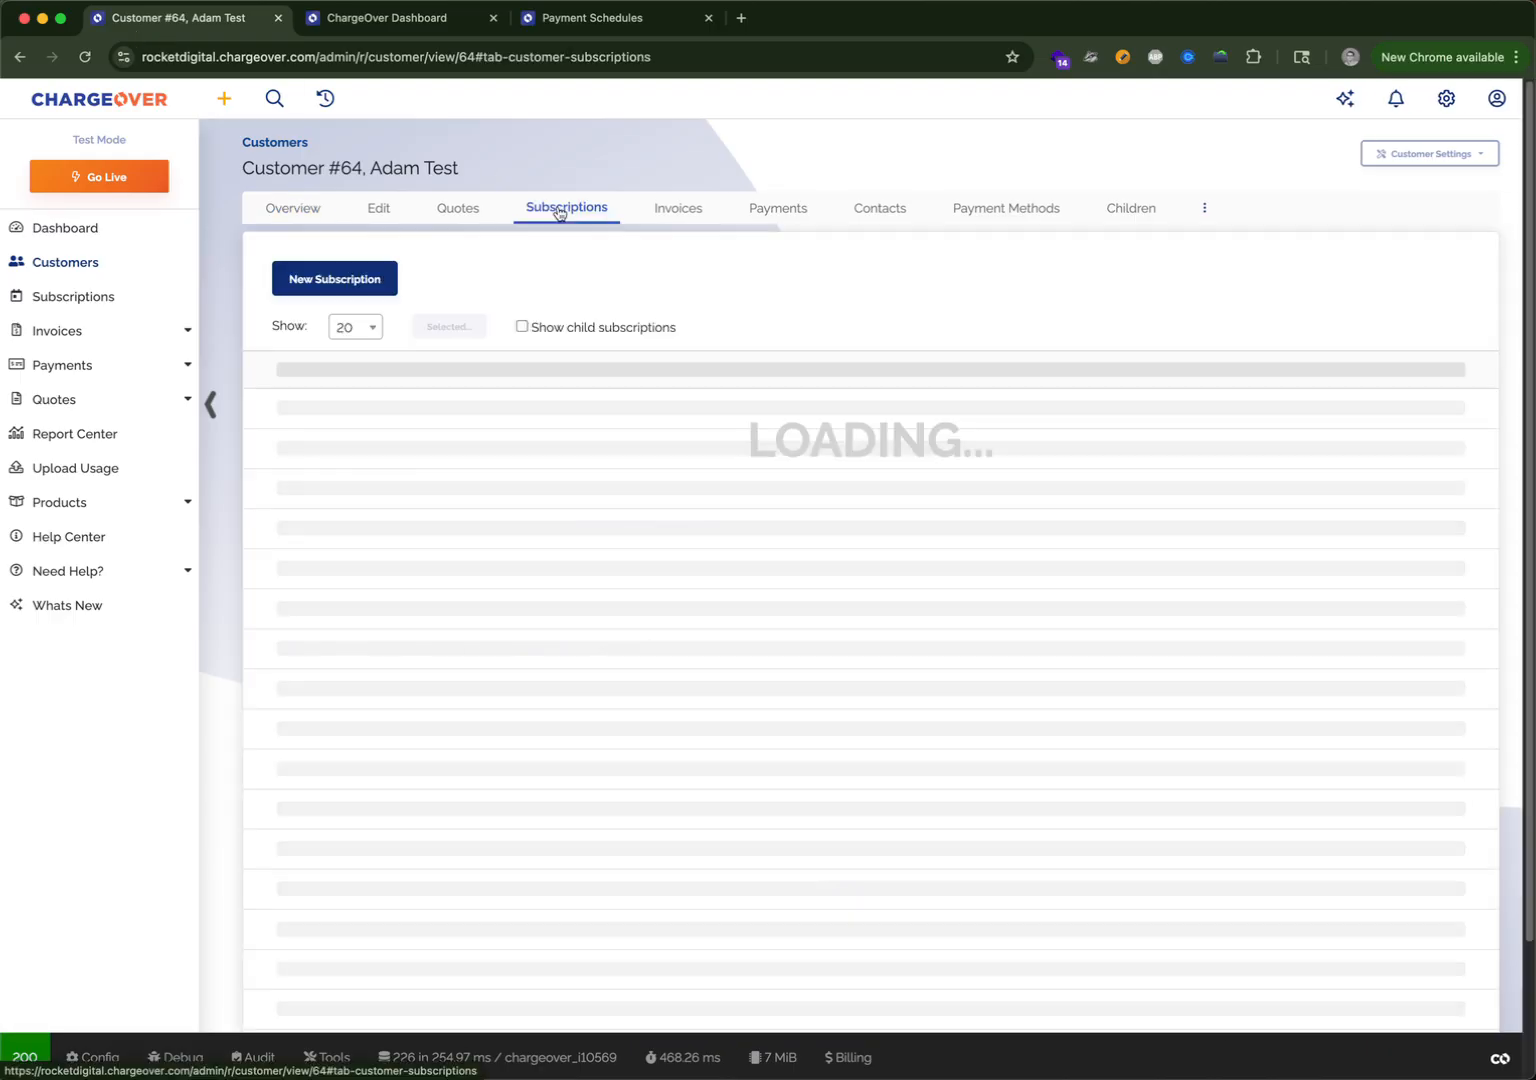
left_click(336, 280)
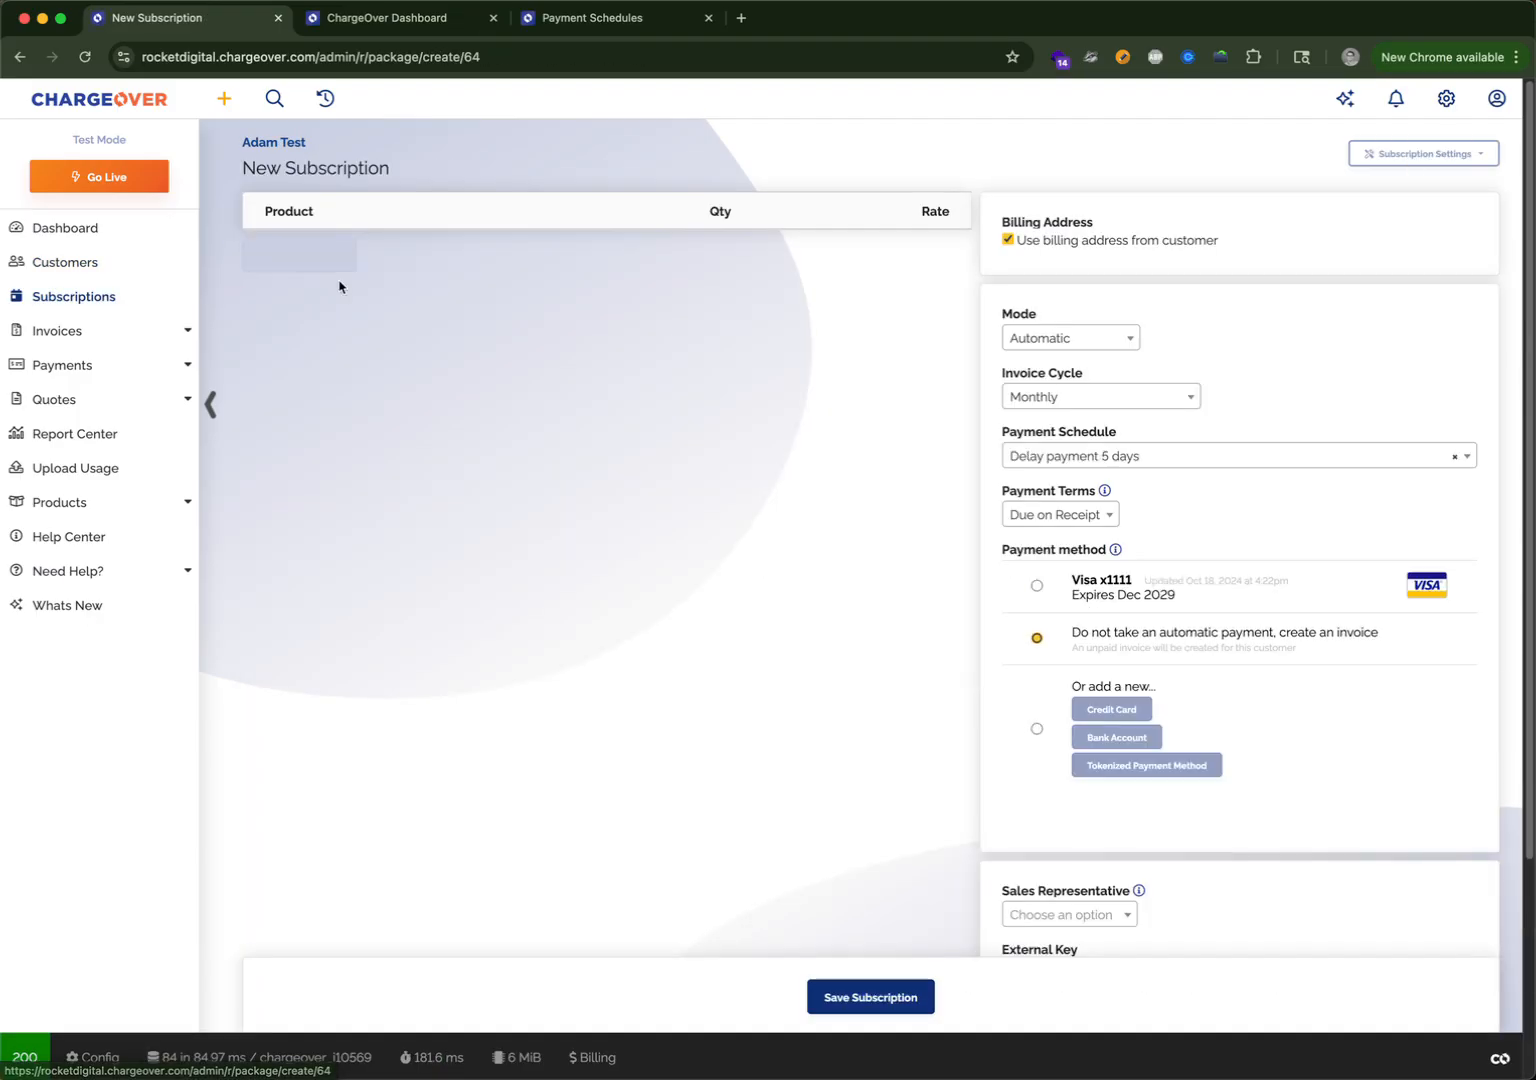
left_click(375, 320)
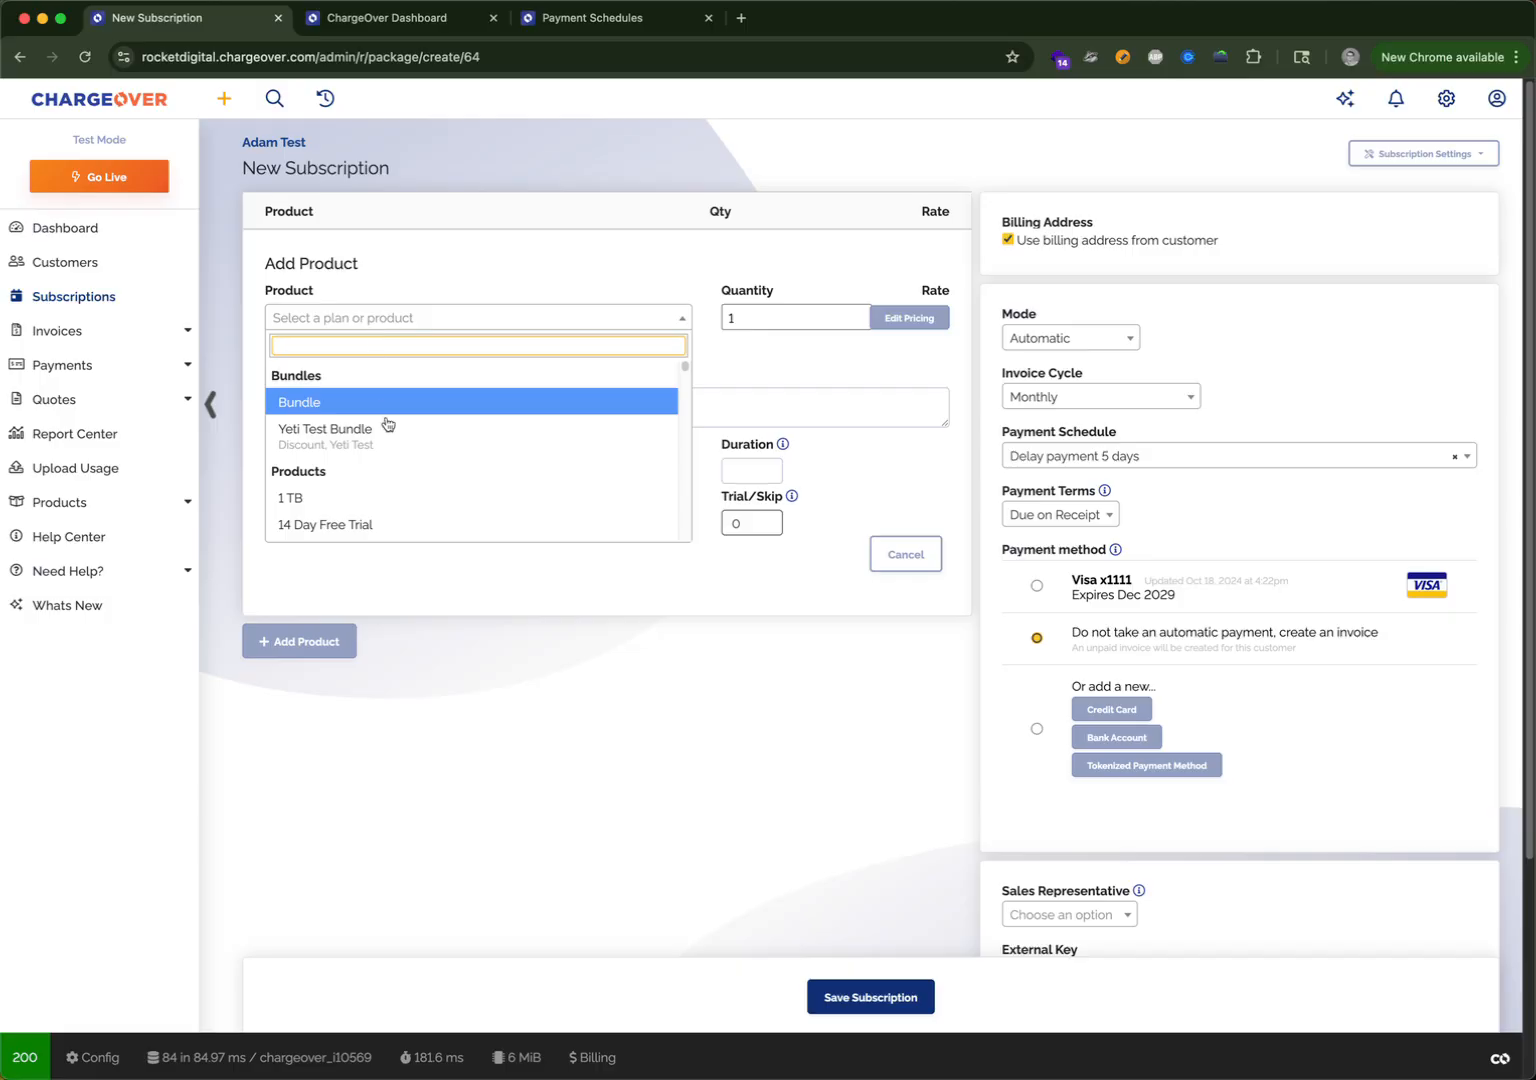
scroll(388, 420, "down", 5)
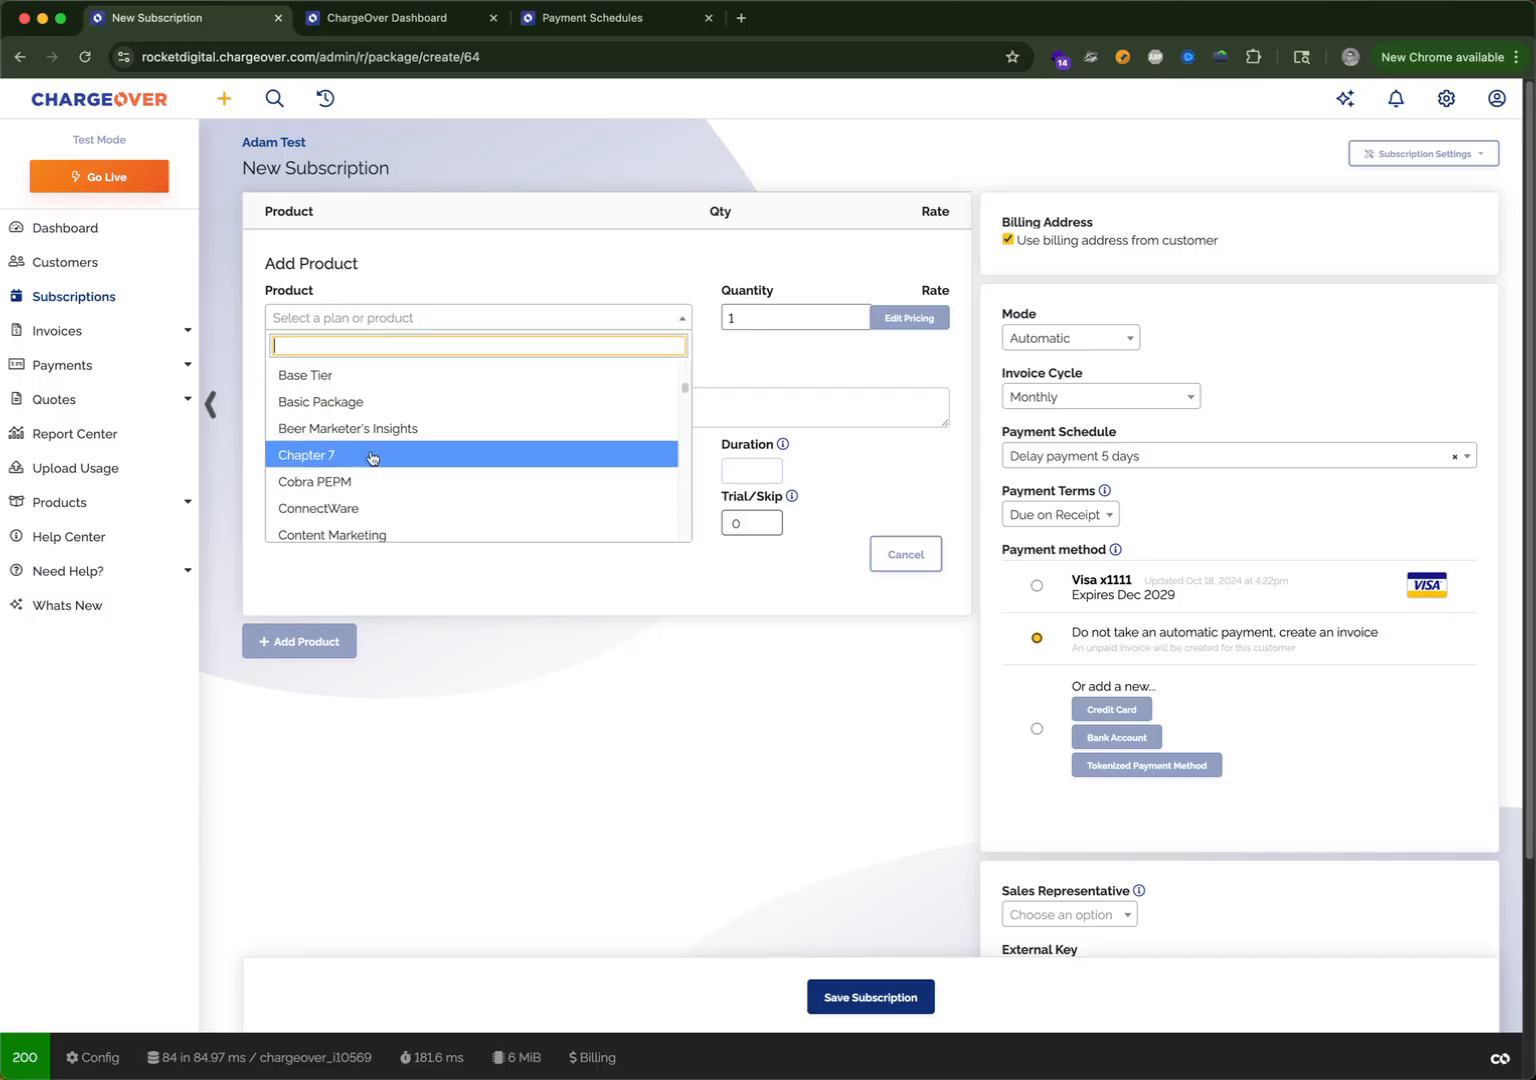
left_click(372, 383)
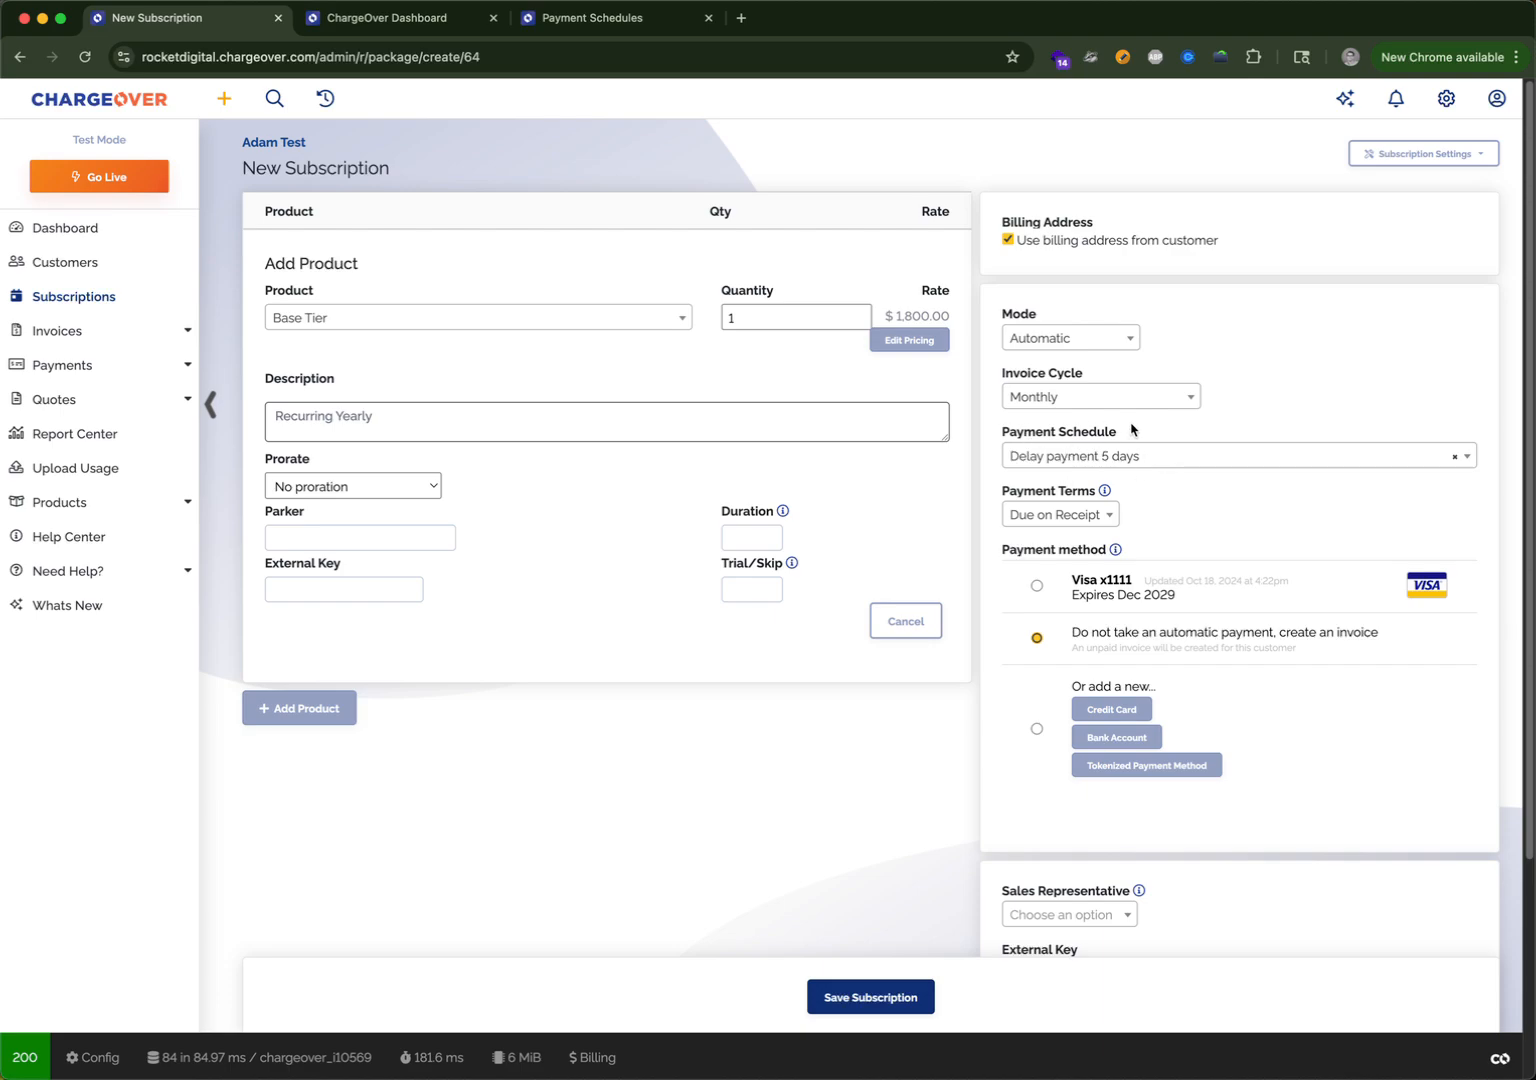
Assign the "Delay payment 5 days" schedule and the Visa card on file to the subscription, and save it.
left_click(1125, 459)
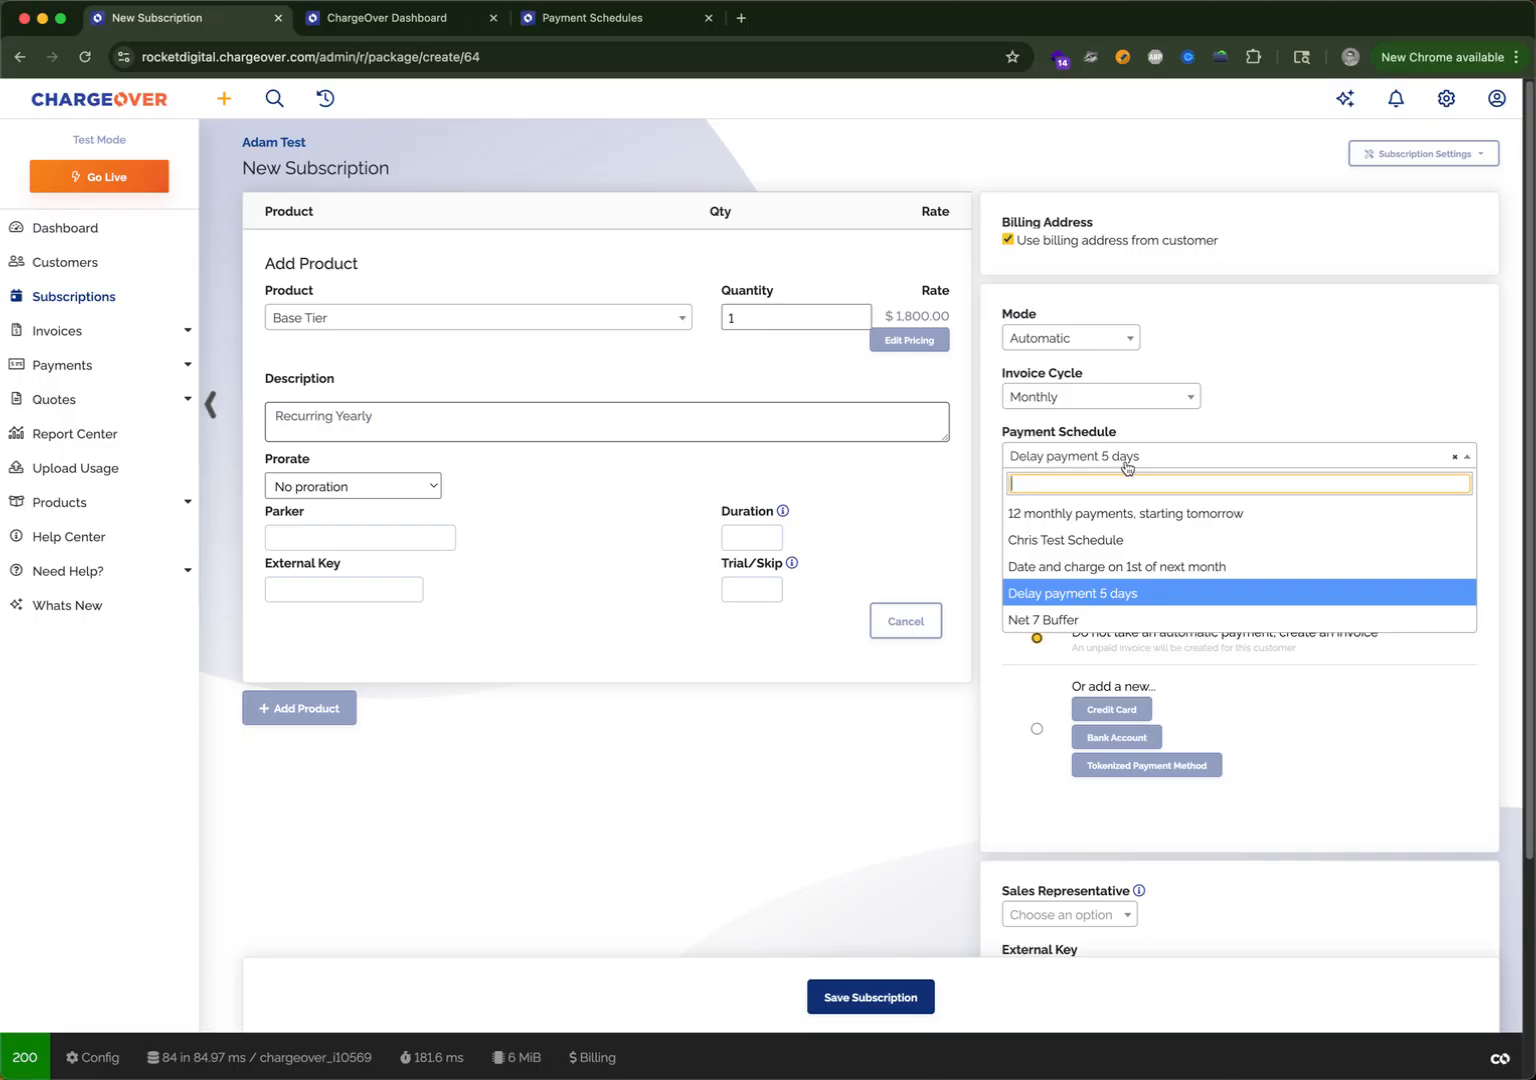
left_click(1068, 594)
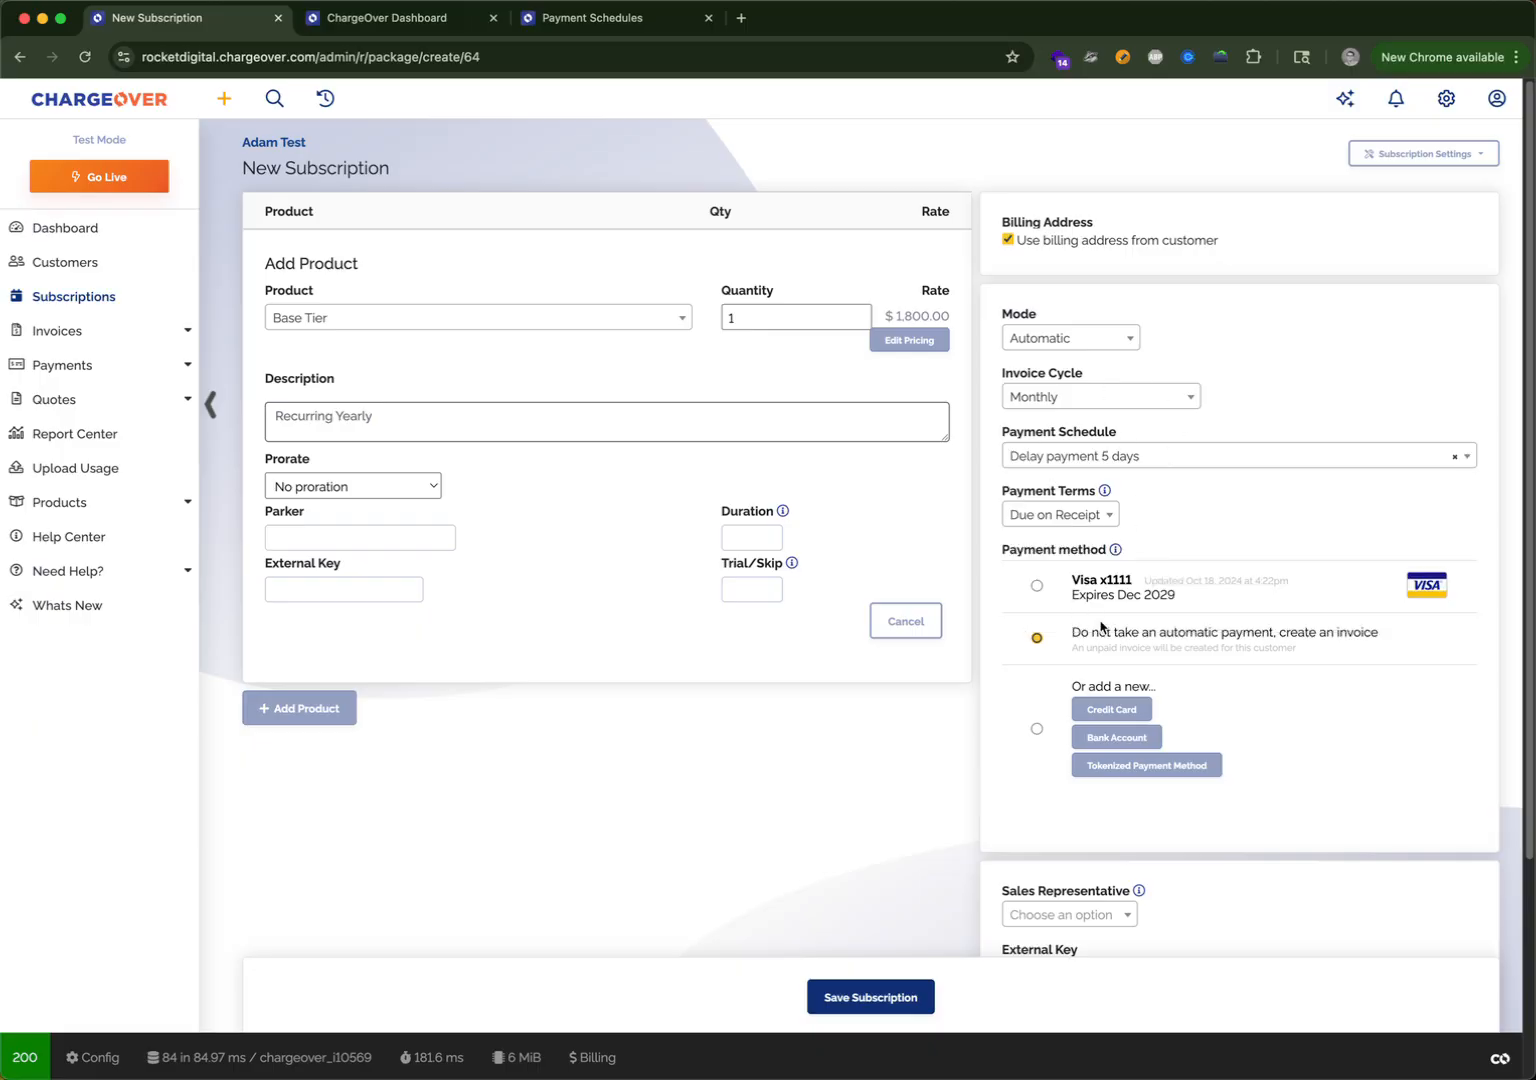
left_click(1036, 586)
left_click(849, 1006)
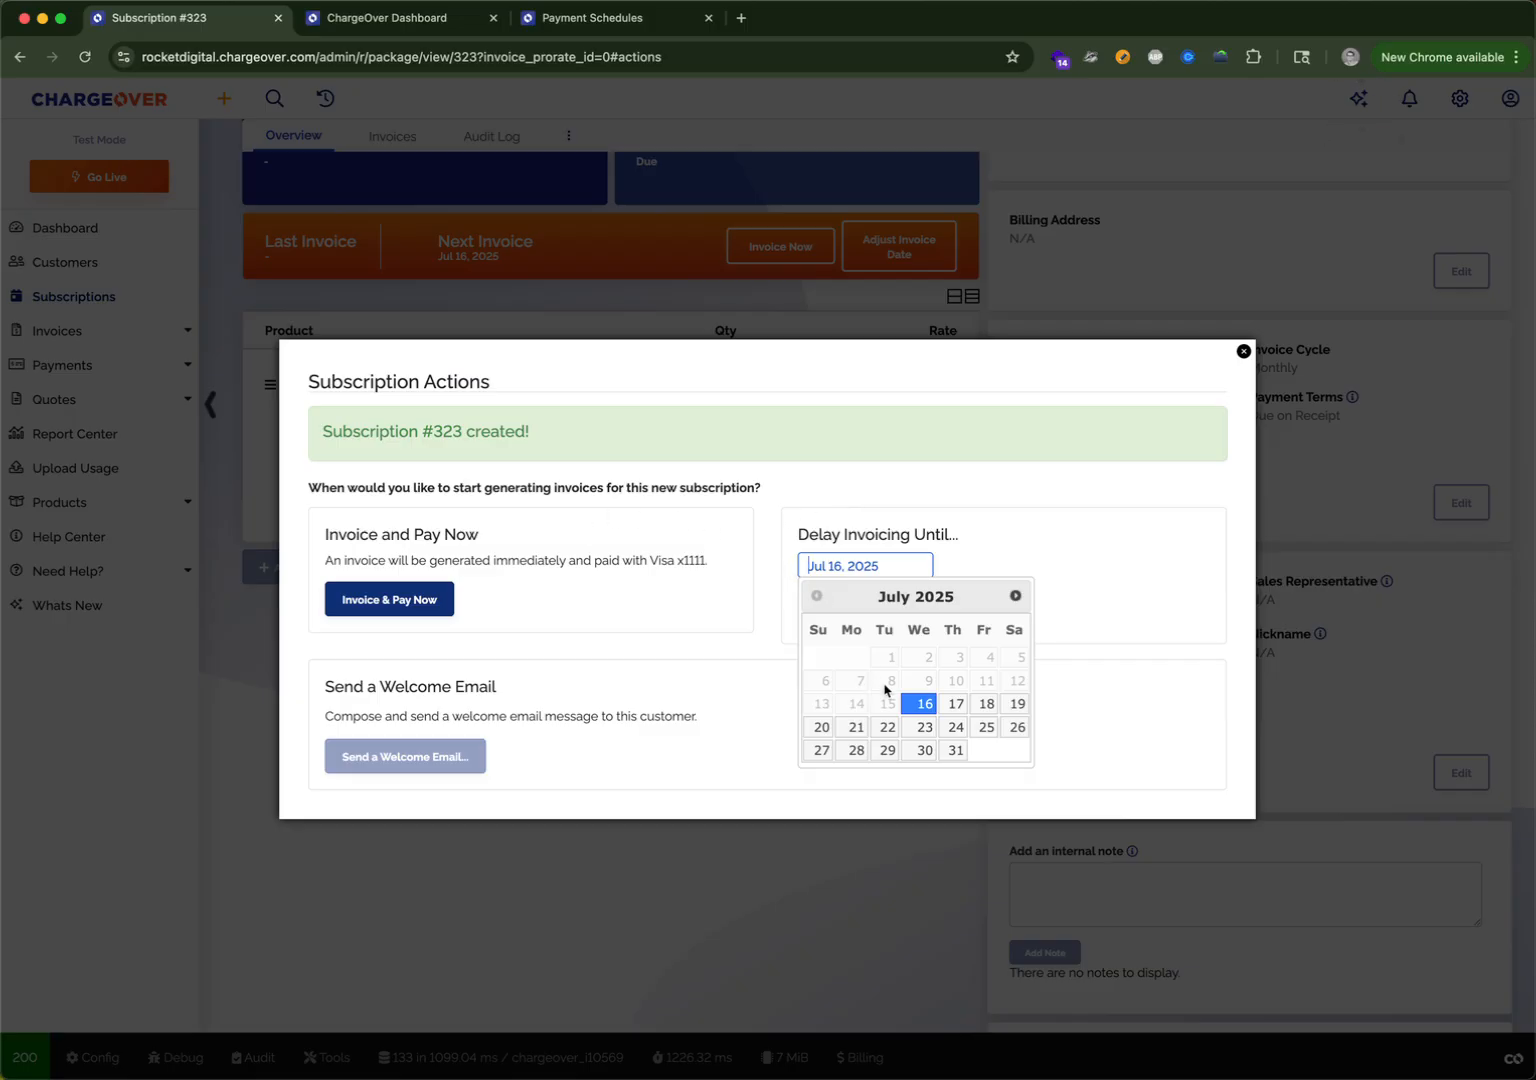
Delay the new subscription's invoicing until August 1, 2025 and return to its overview.
left_click(1014, 598)
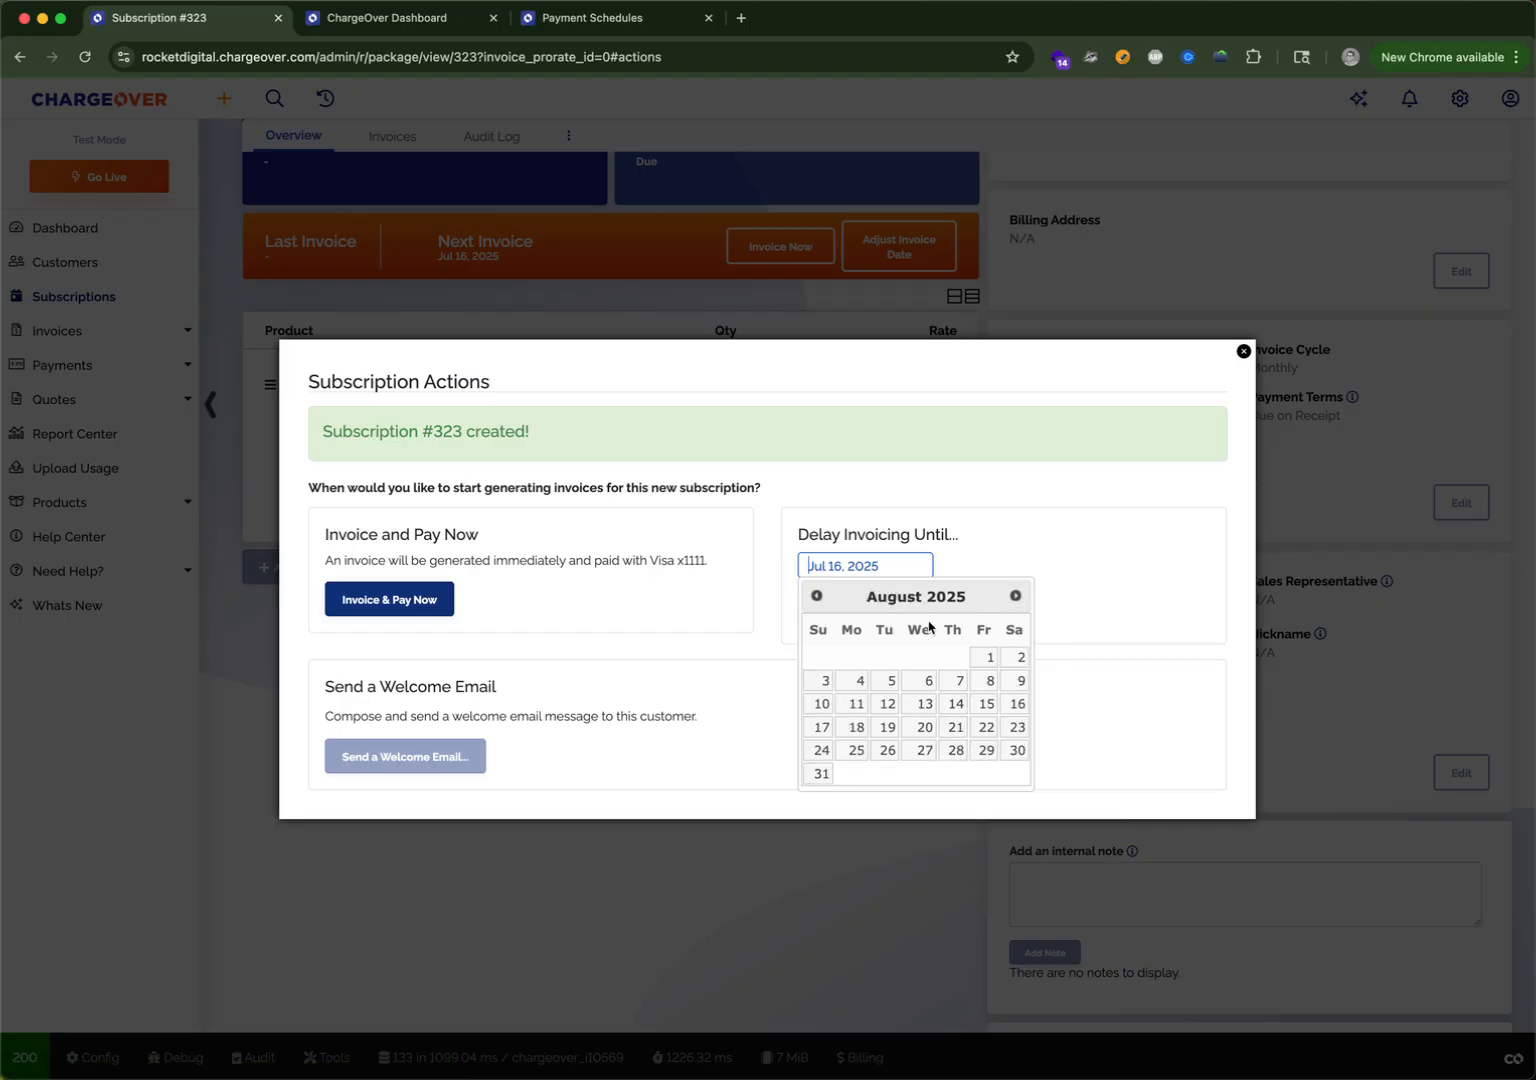
left_click(986, 656)
left_click(923, 626)
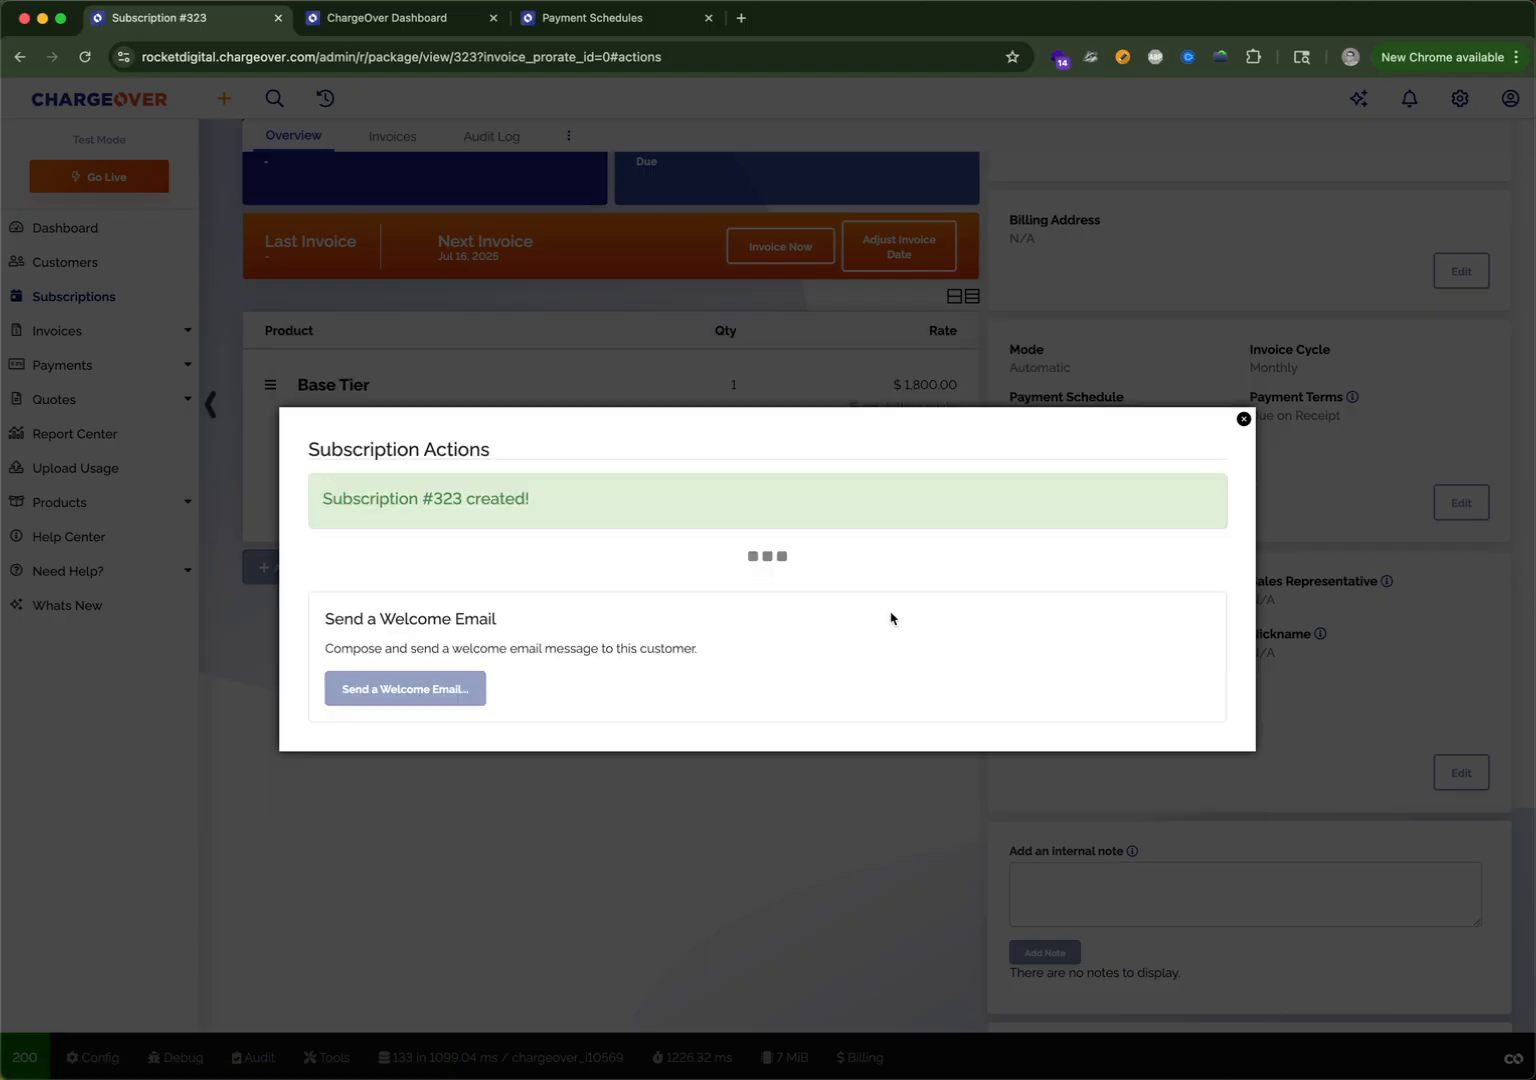
left_click(392, 571)
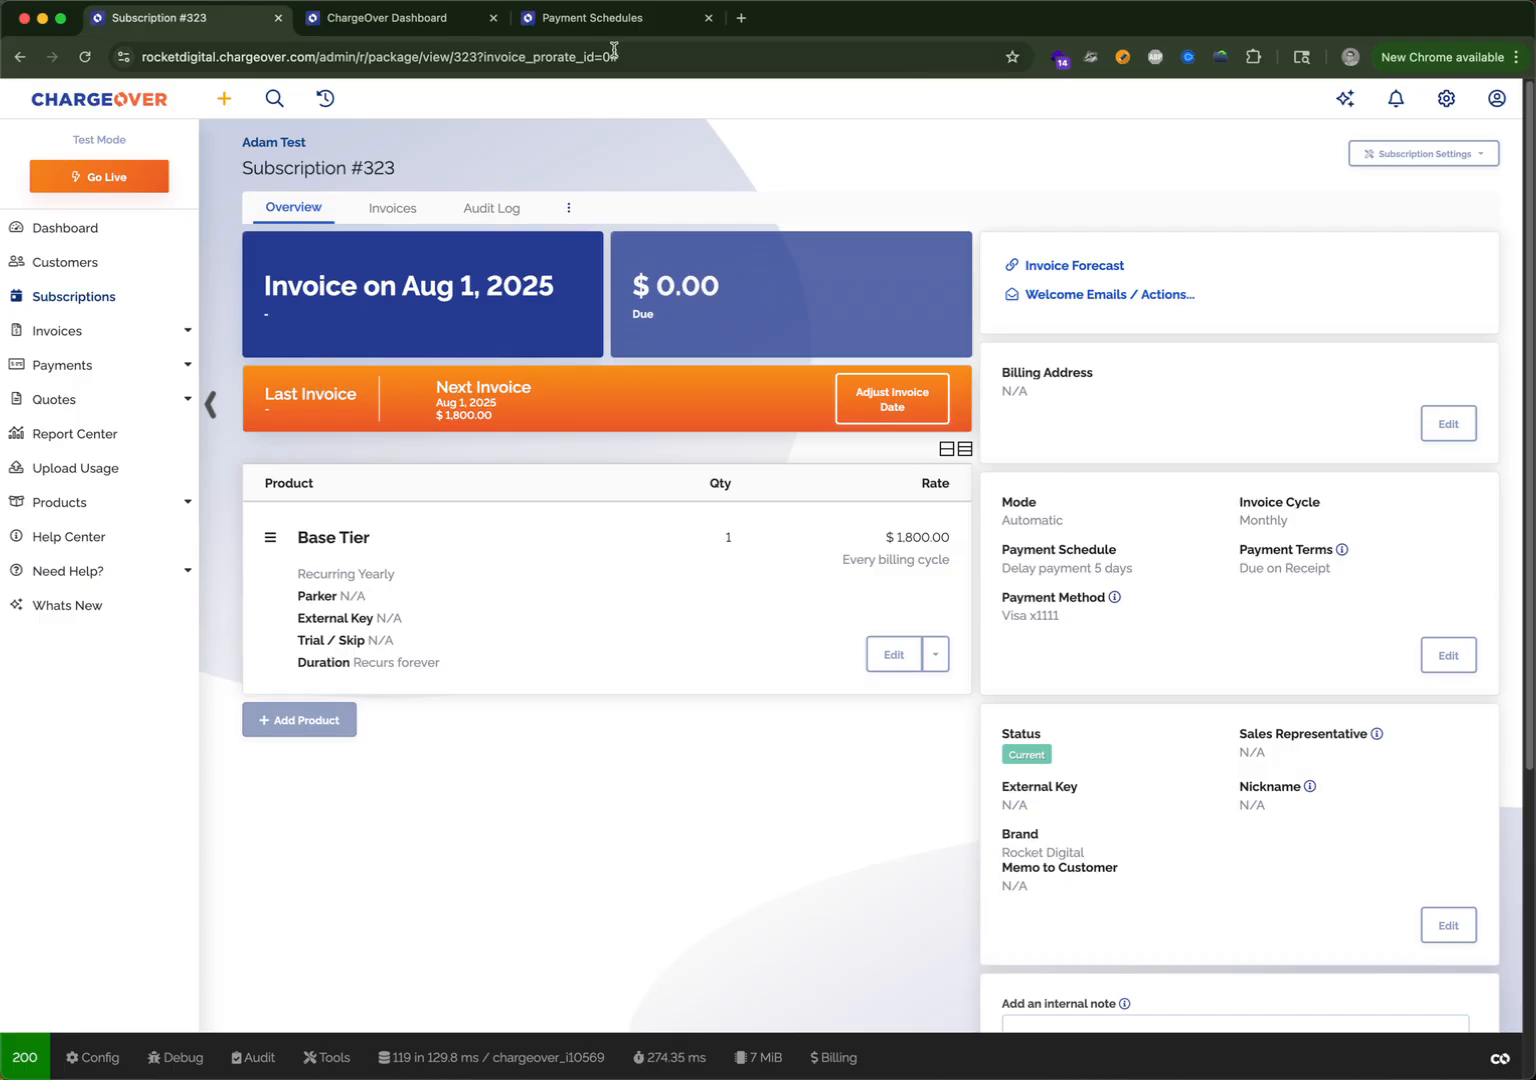
Review the rules of the "Delay payment 5 days" schedule in its editor and return to the schedule list.
left_click(603, 20)
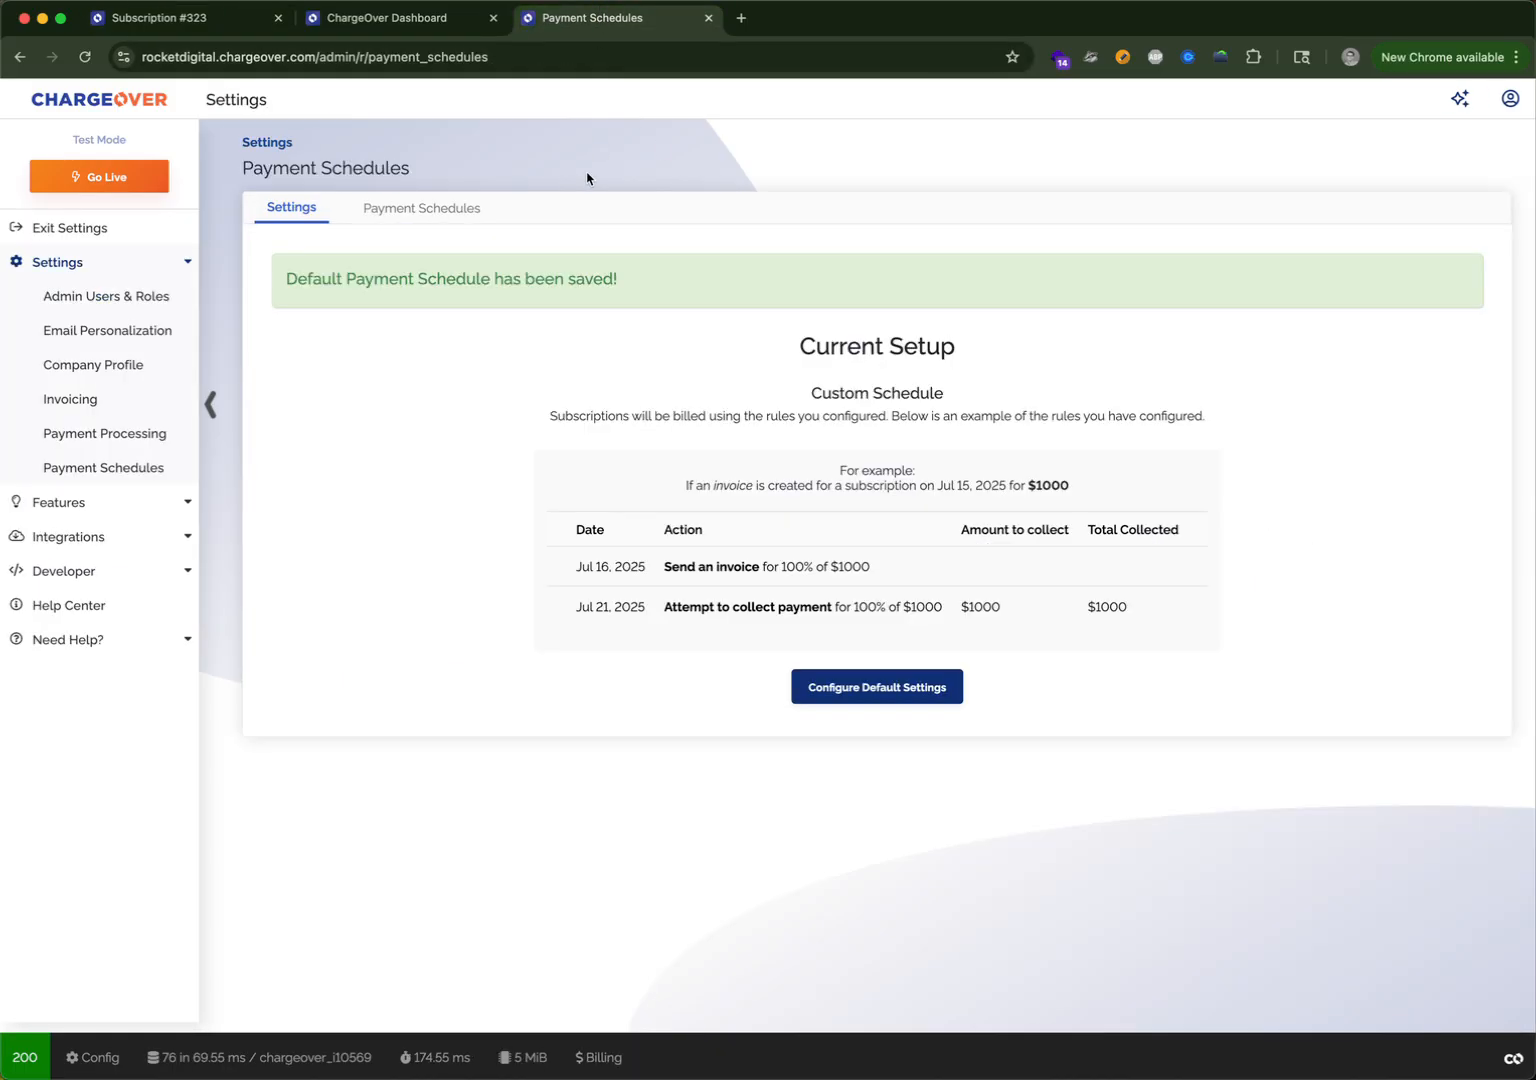
left_click(441, 210)
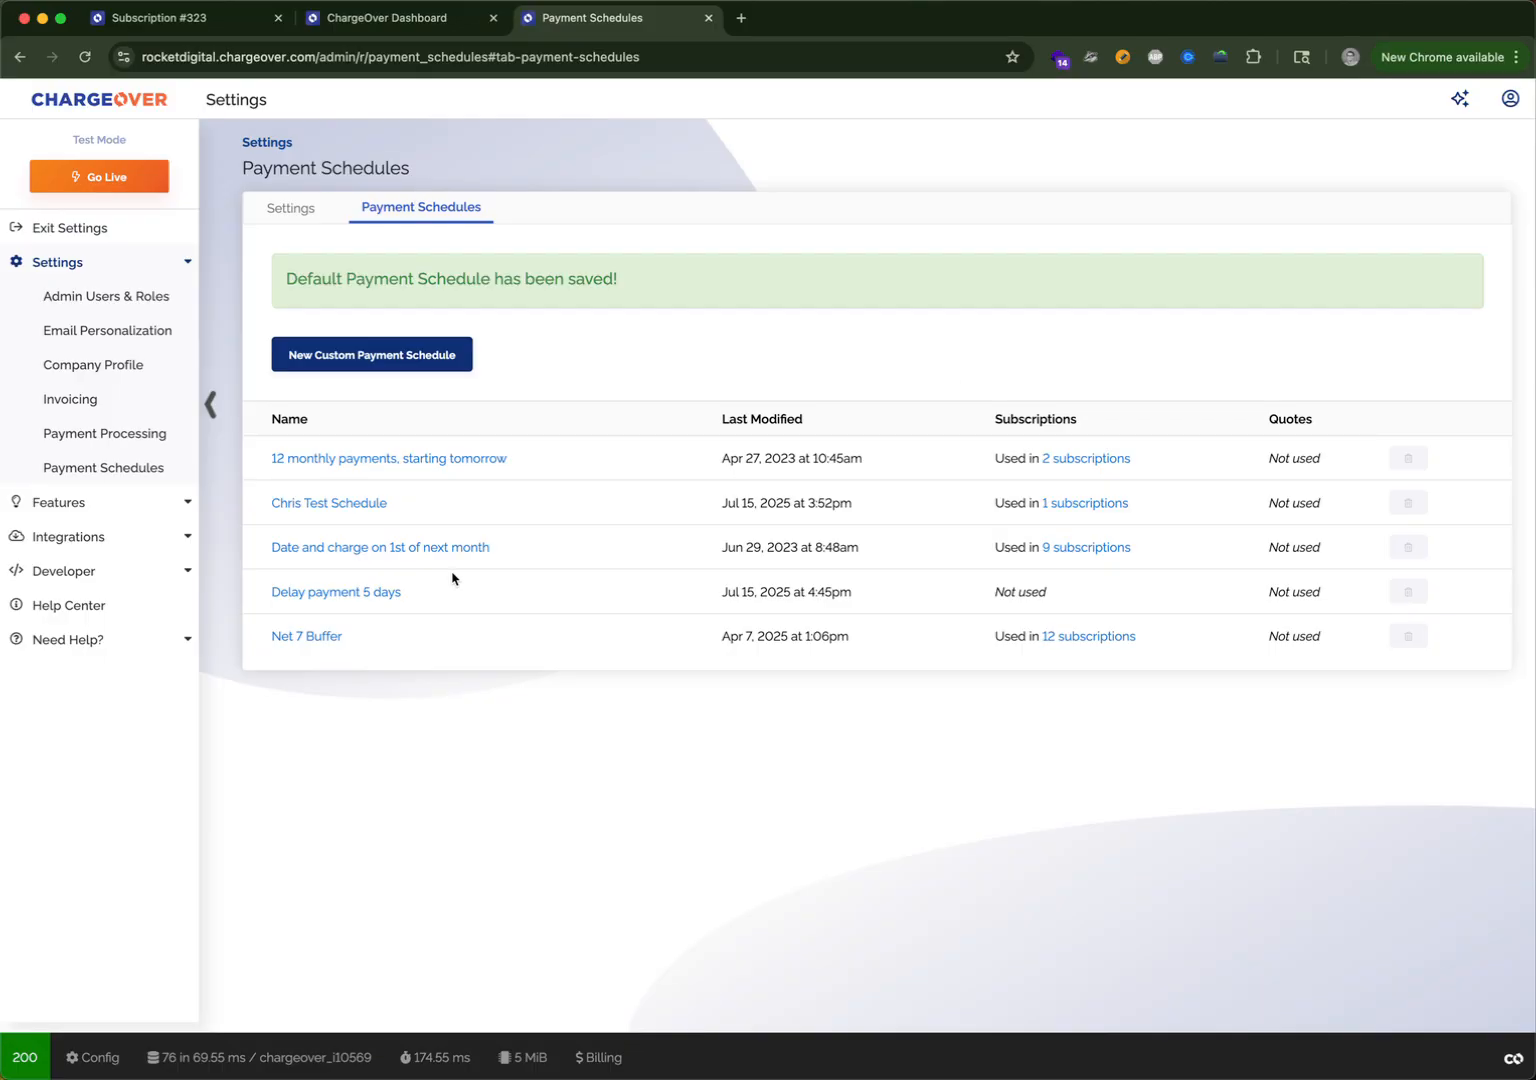
left_click(386, 592)
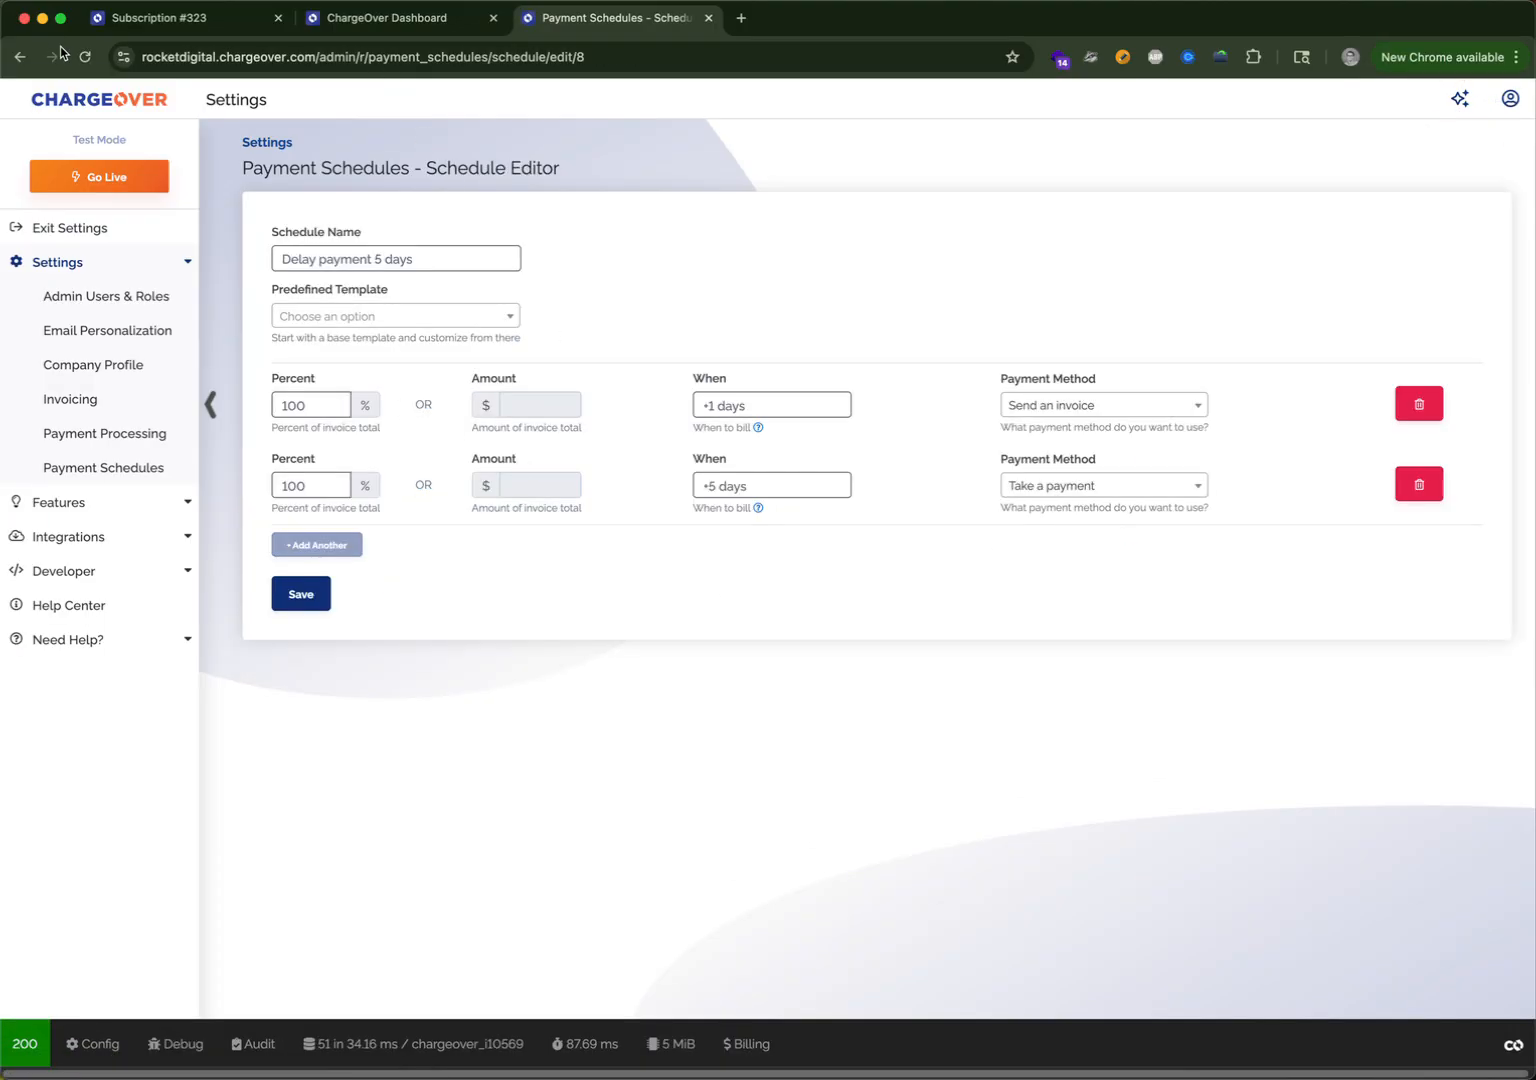
left_click(15, 57)
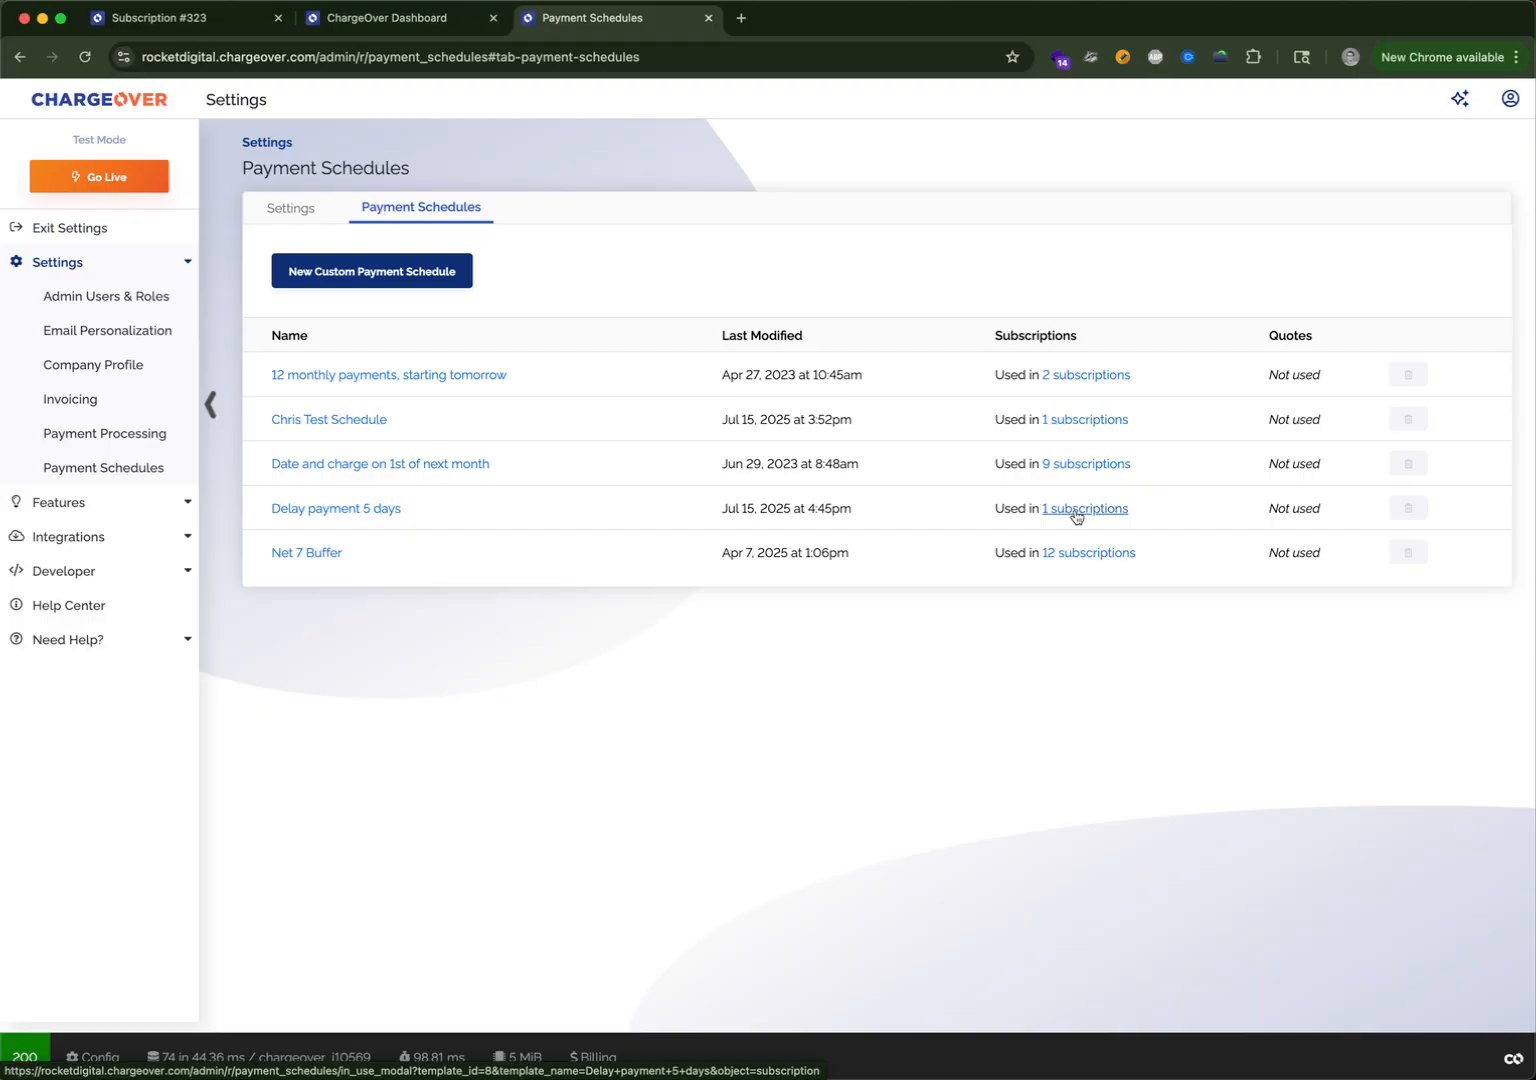
Check which subscriptions use the "Delay payment 5 days" schedule, view the listed subscription, and return to the schedule list.
left_click(1077, 510)
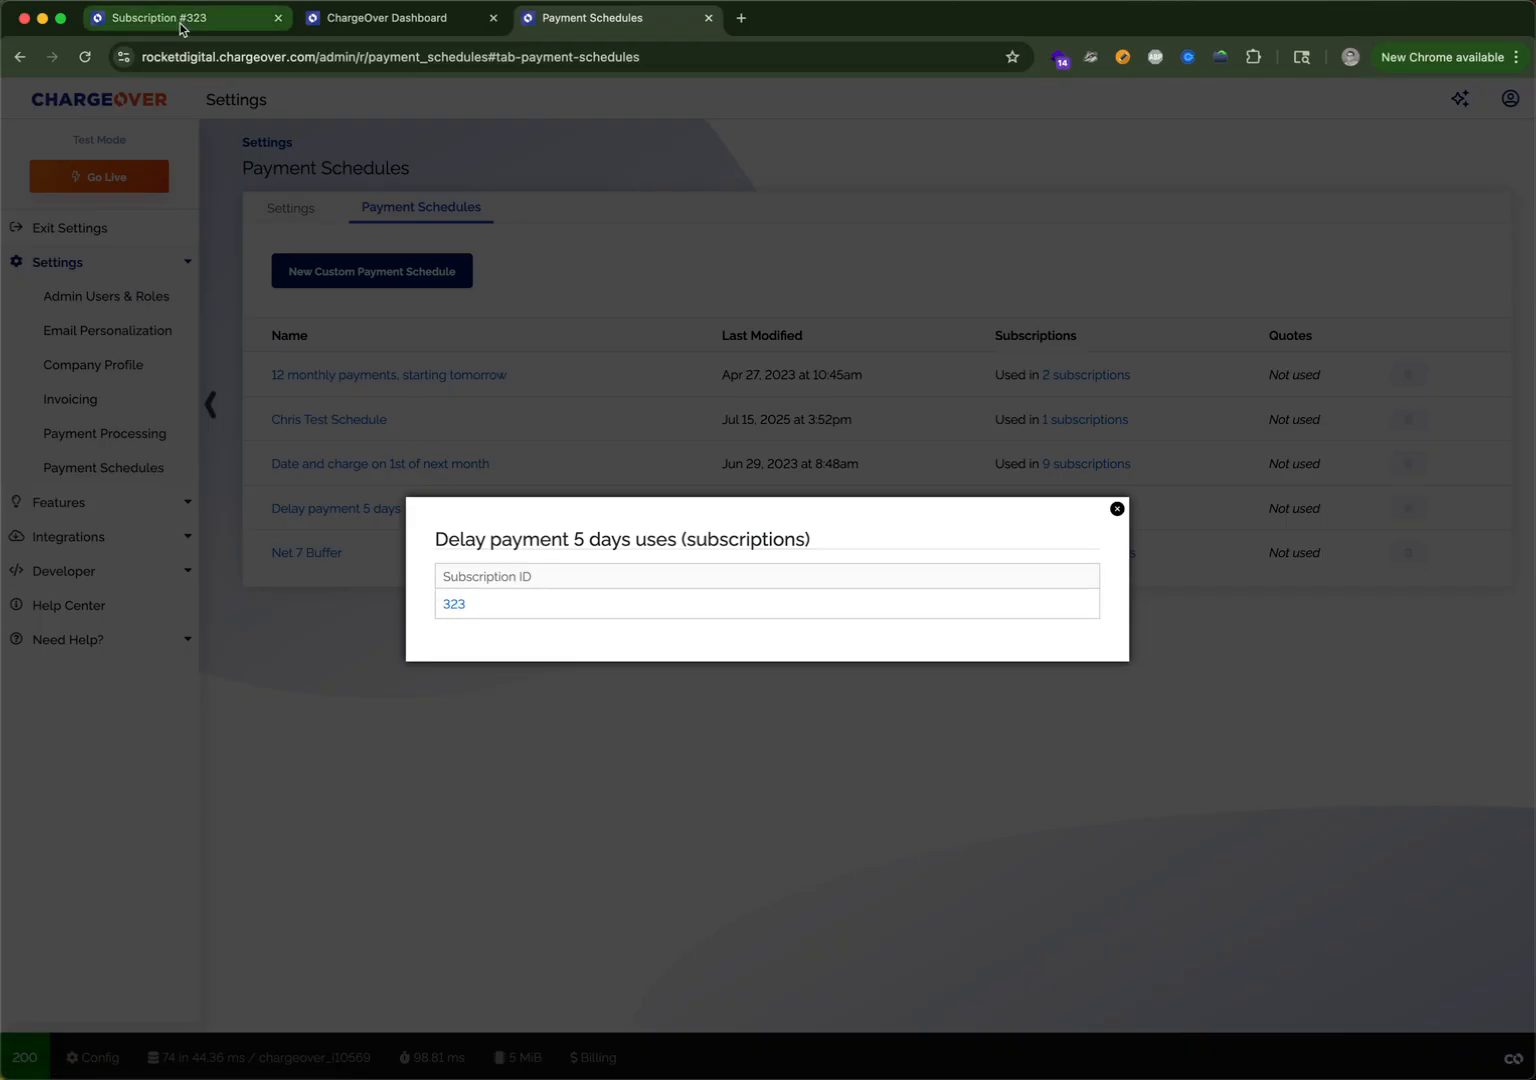
left_click(455, 604)
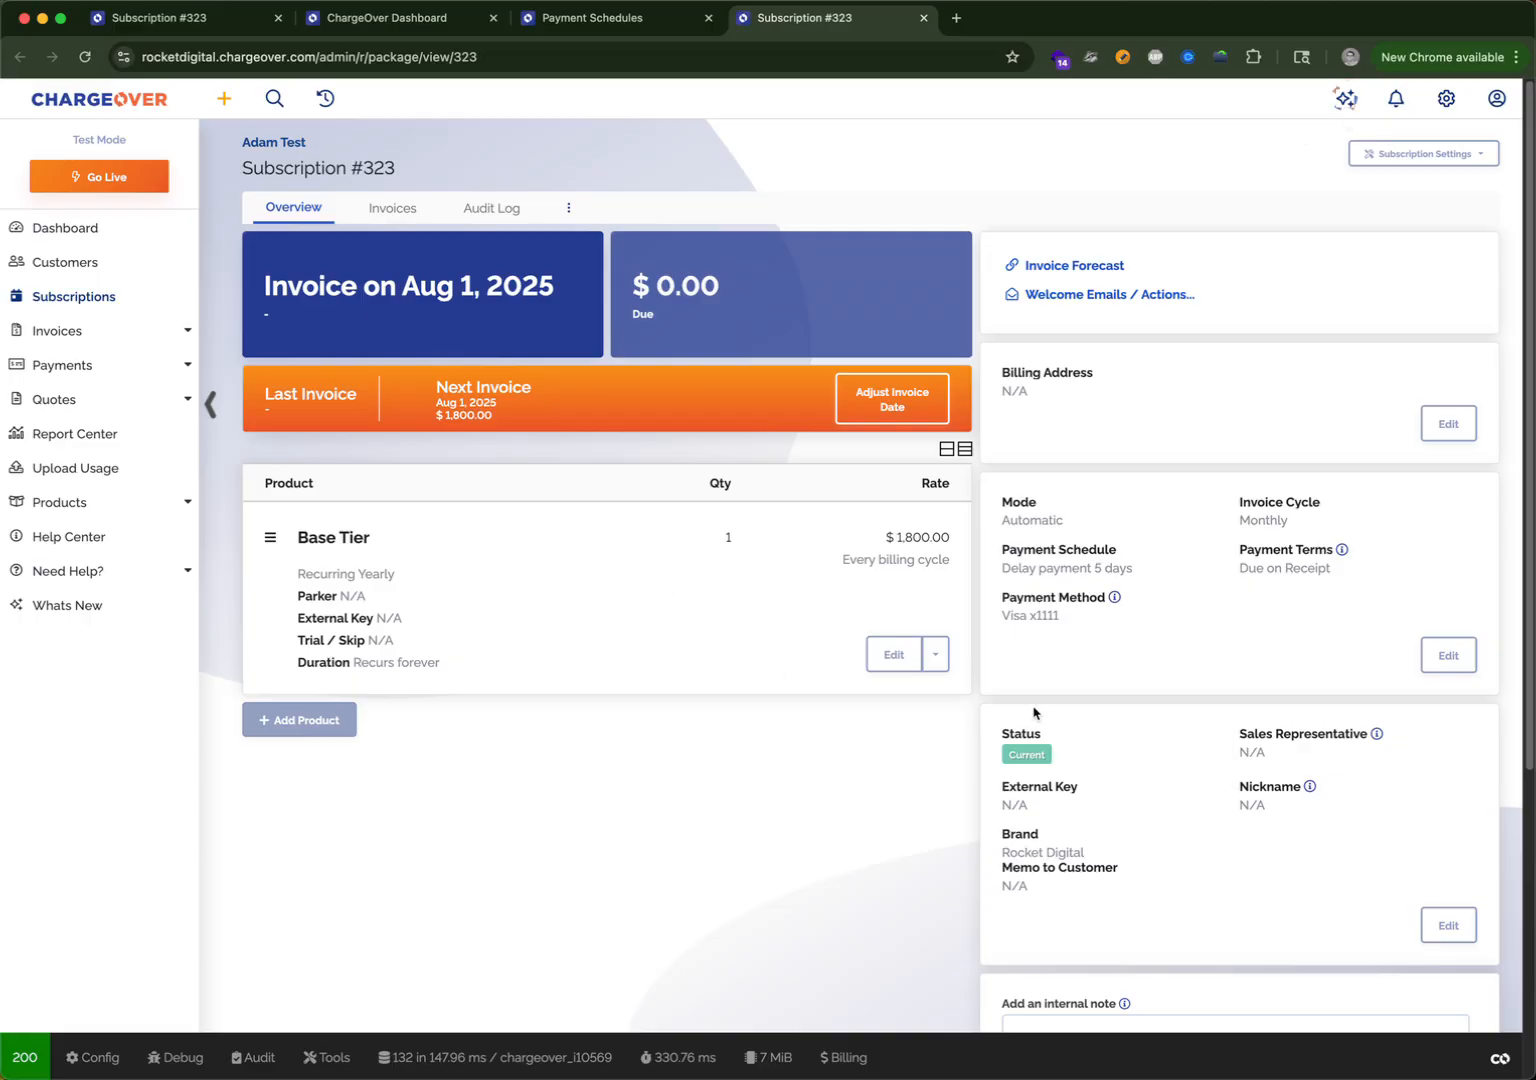
left_click(634, 18)
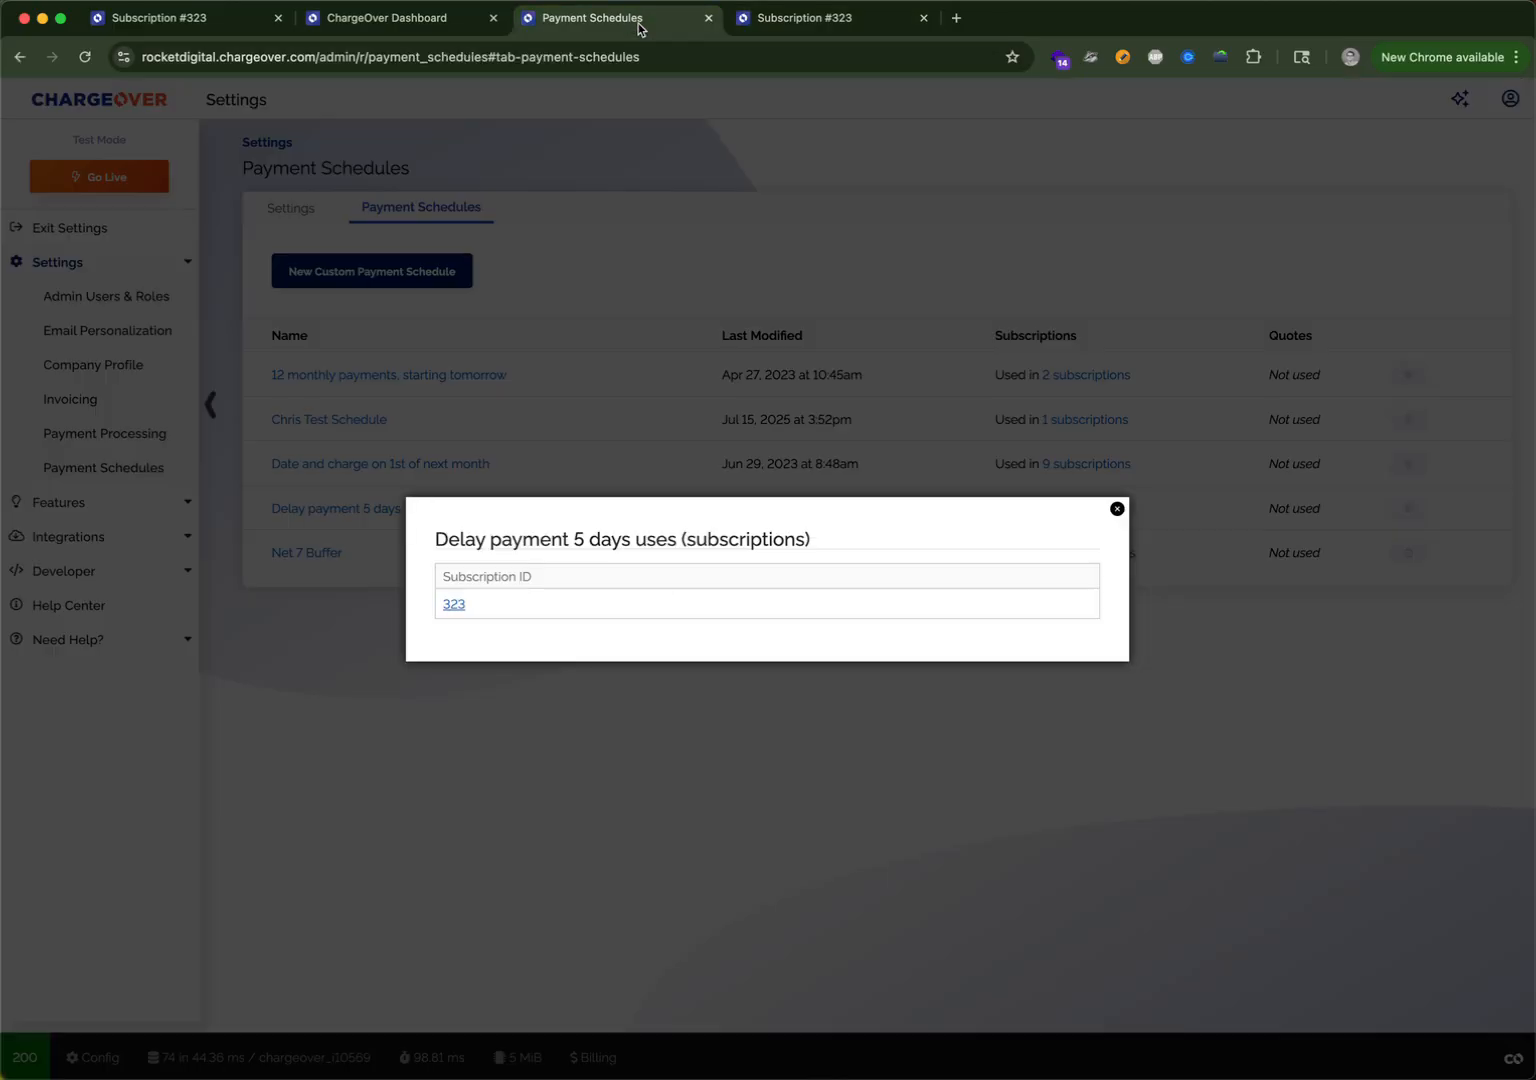
left_click(1116, 510)
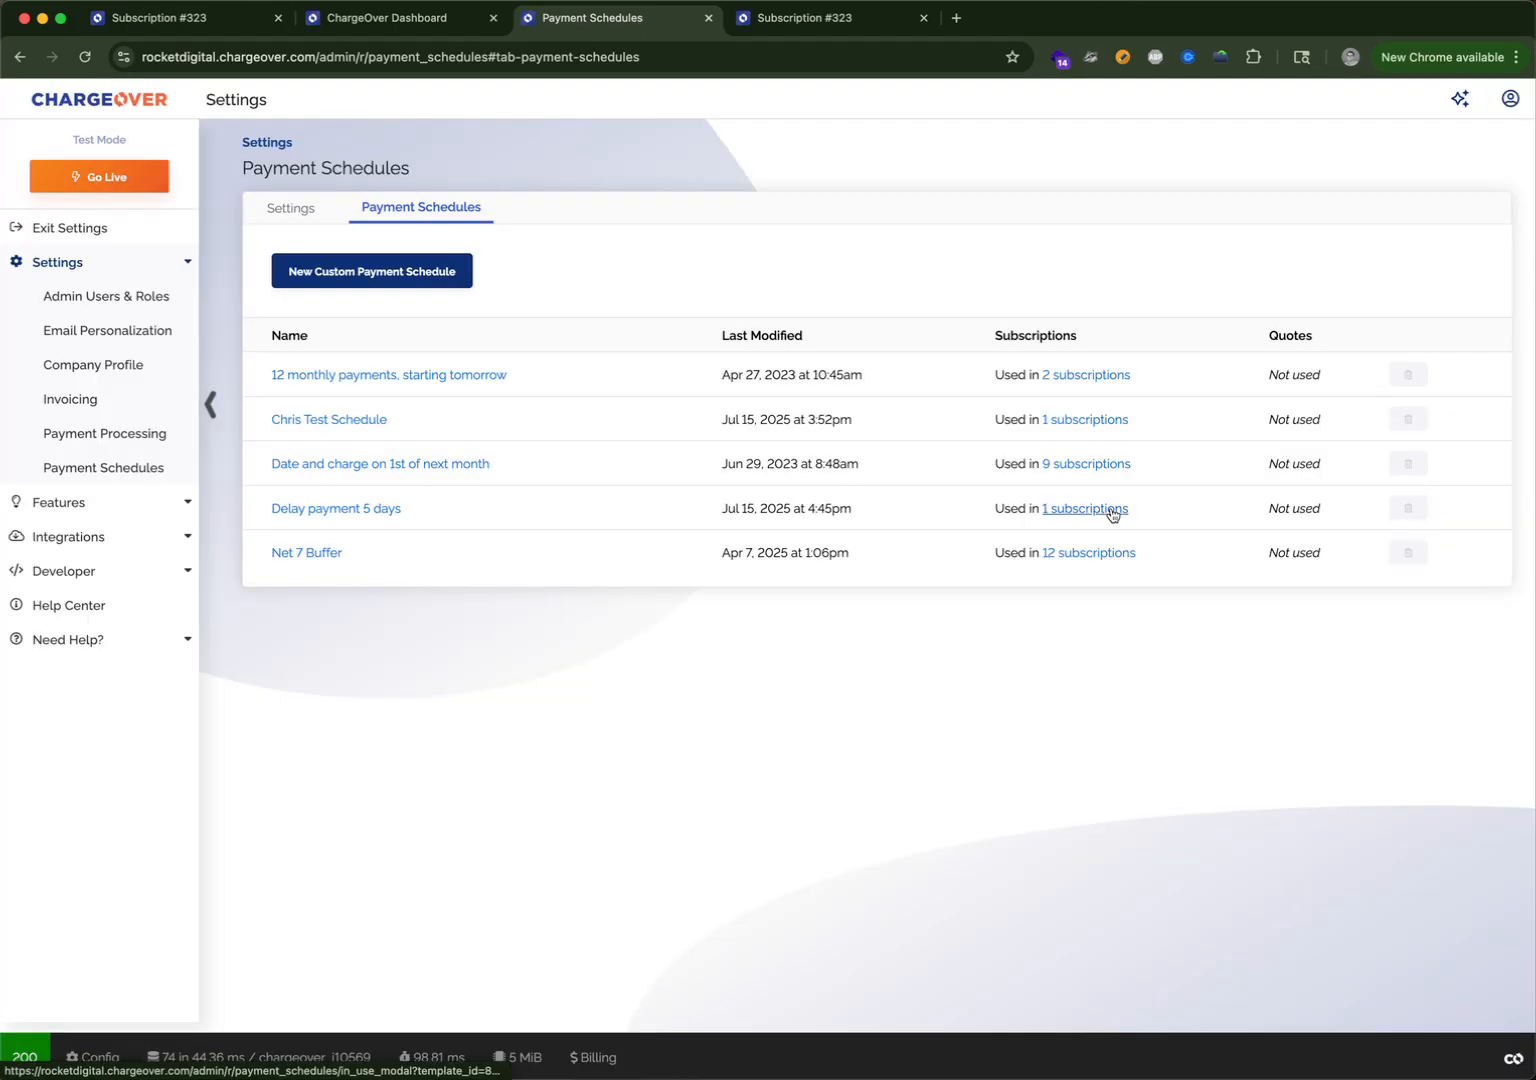
Reopen the "Delay payment 5 days" schedule and consult the help article's table of accepted date values for the When field.
left_click(361, 510)
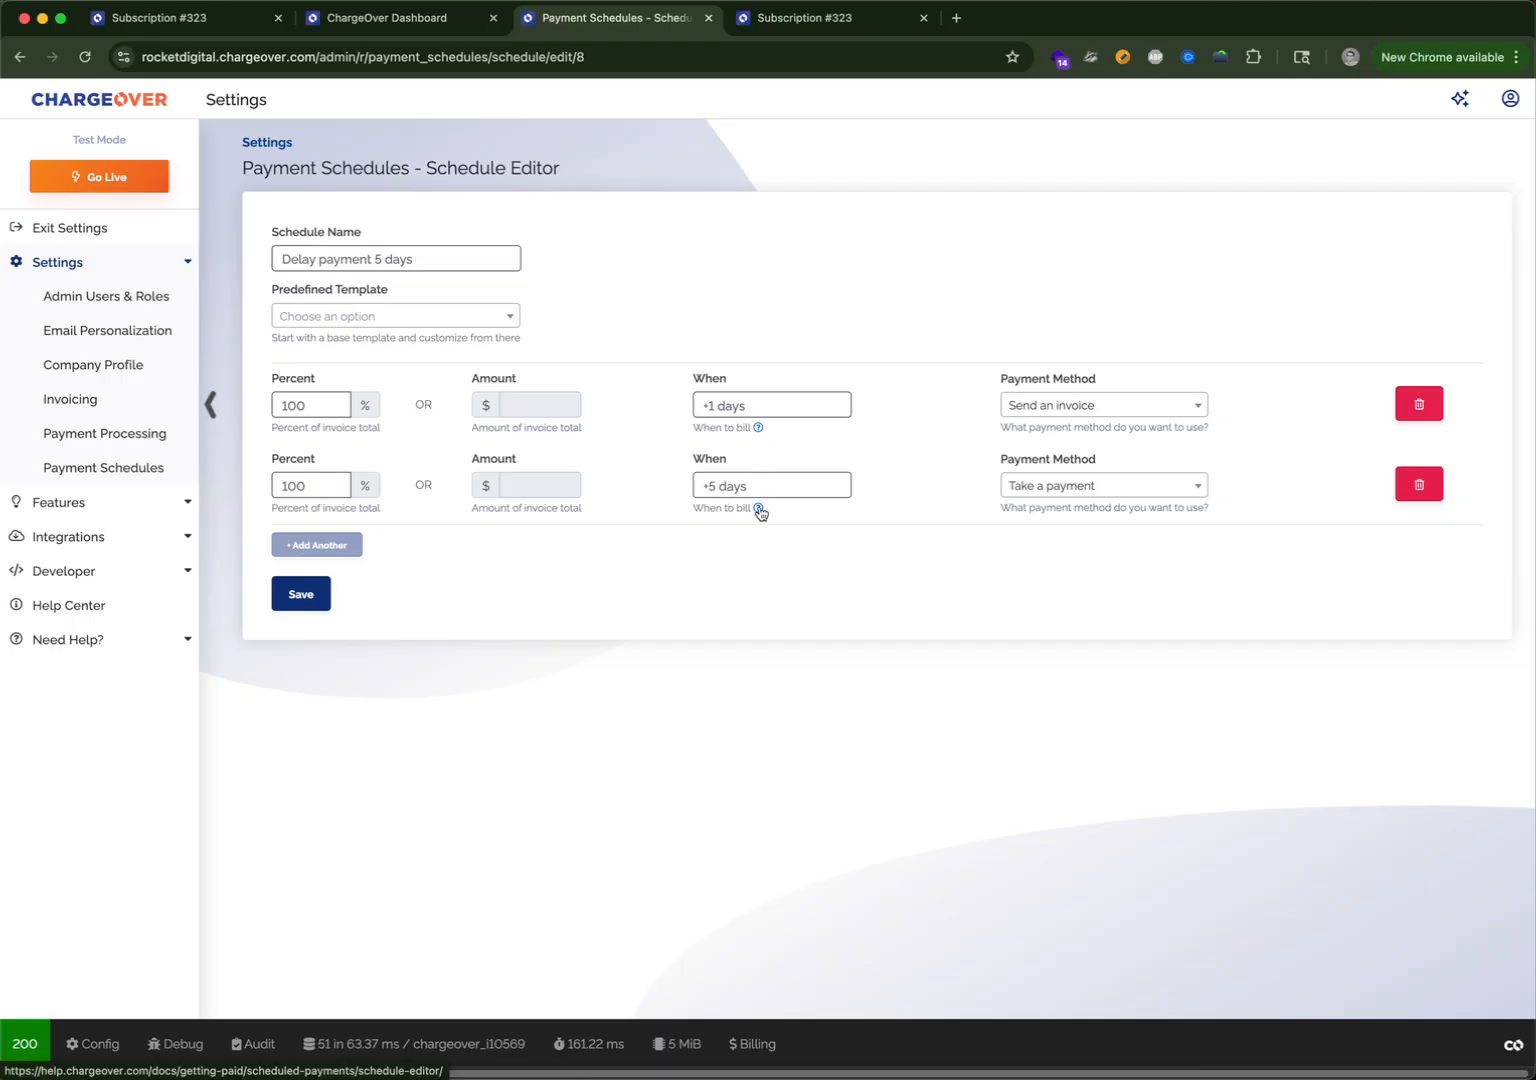
left_click(758, 509)
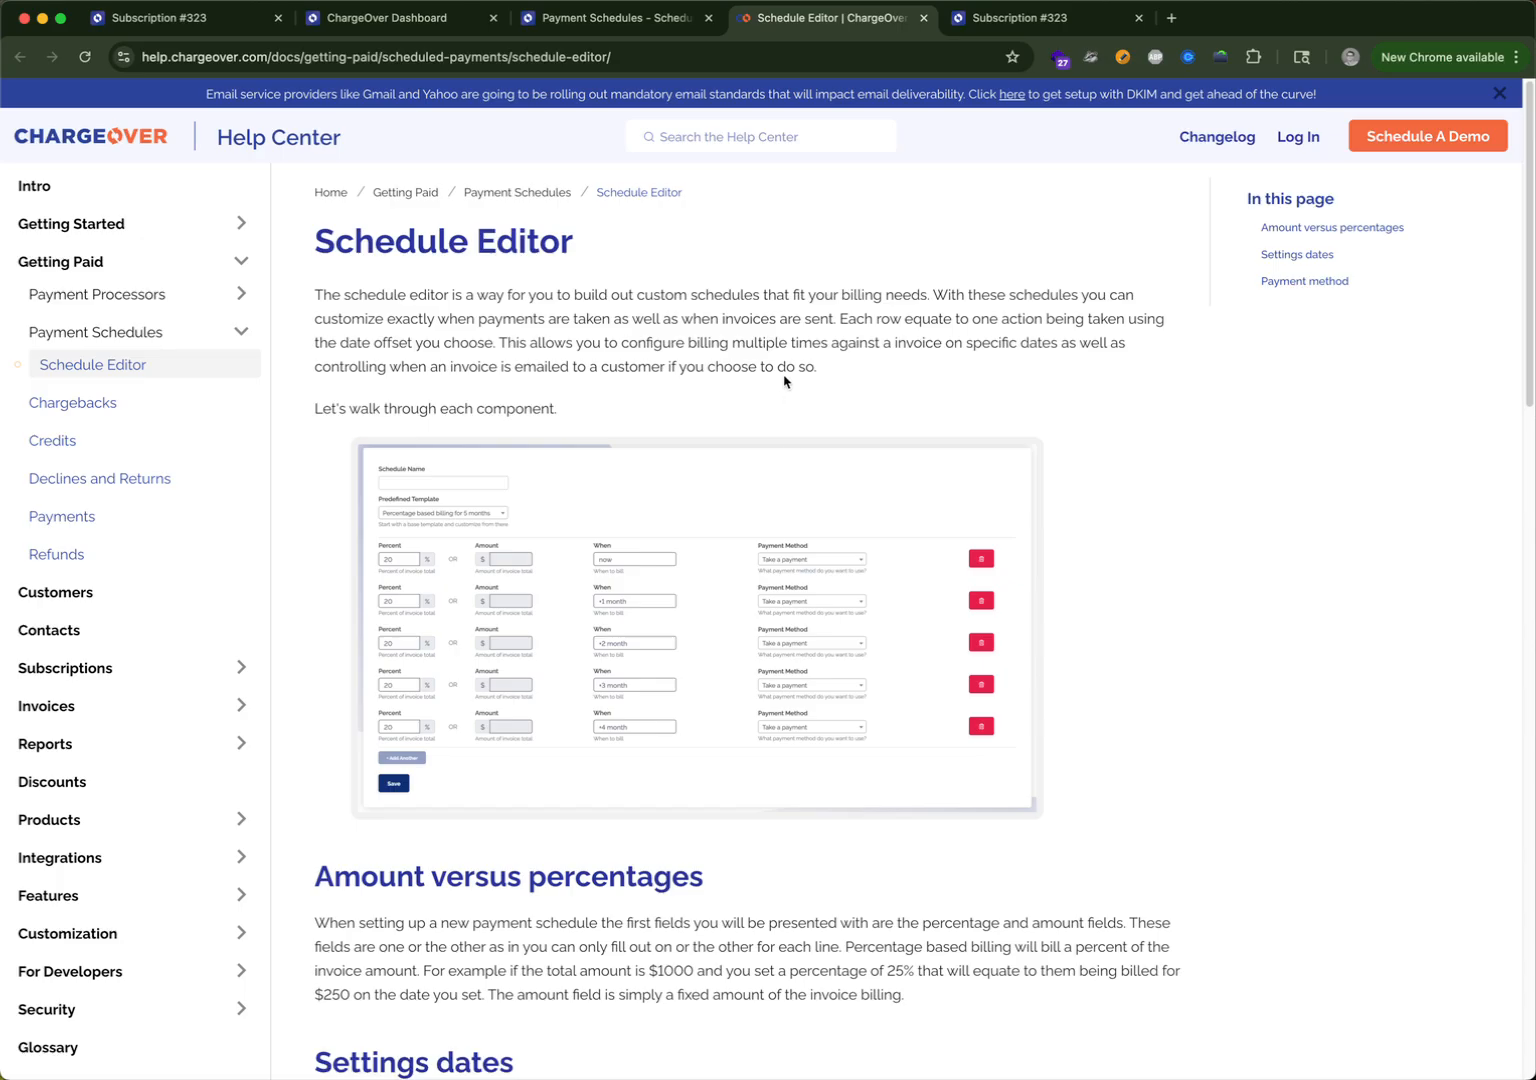
scroll(737, 745, "down", 10)
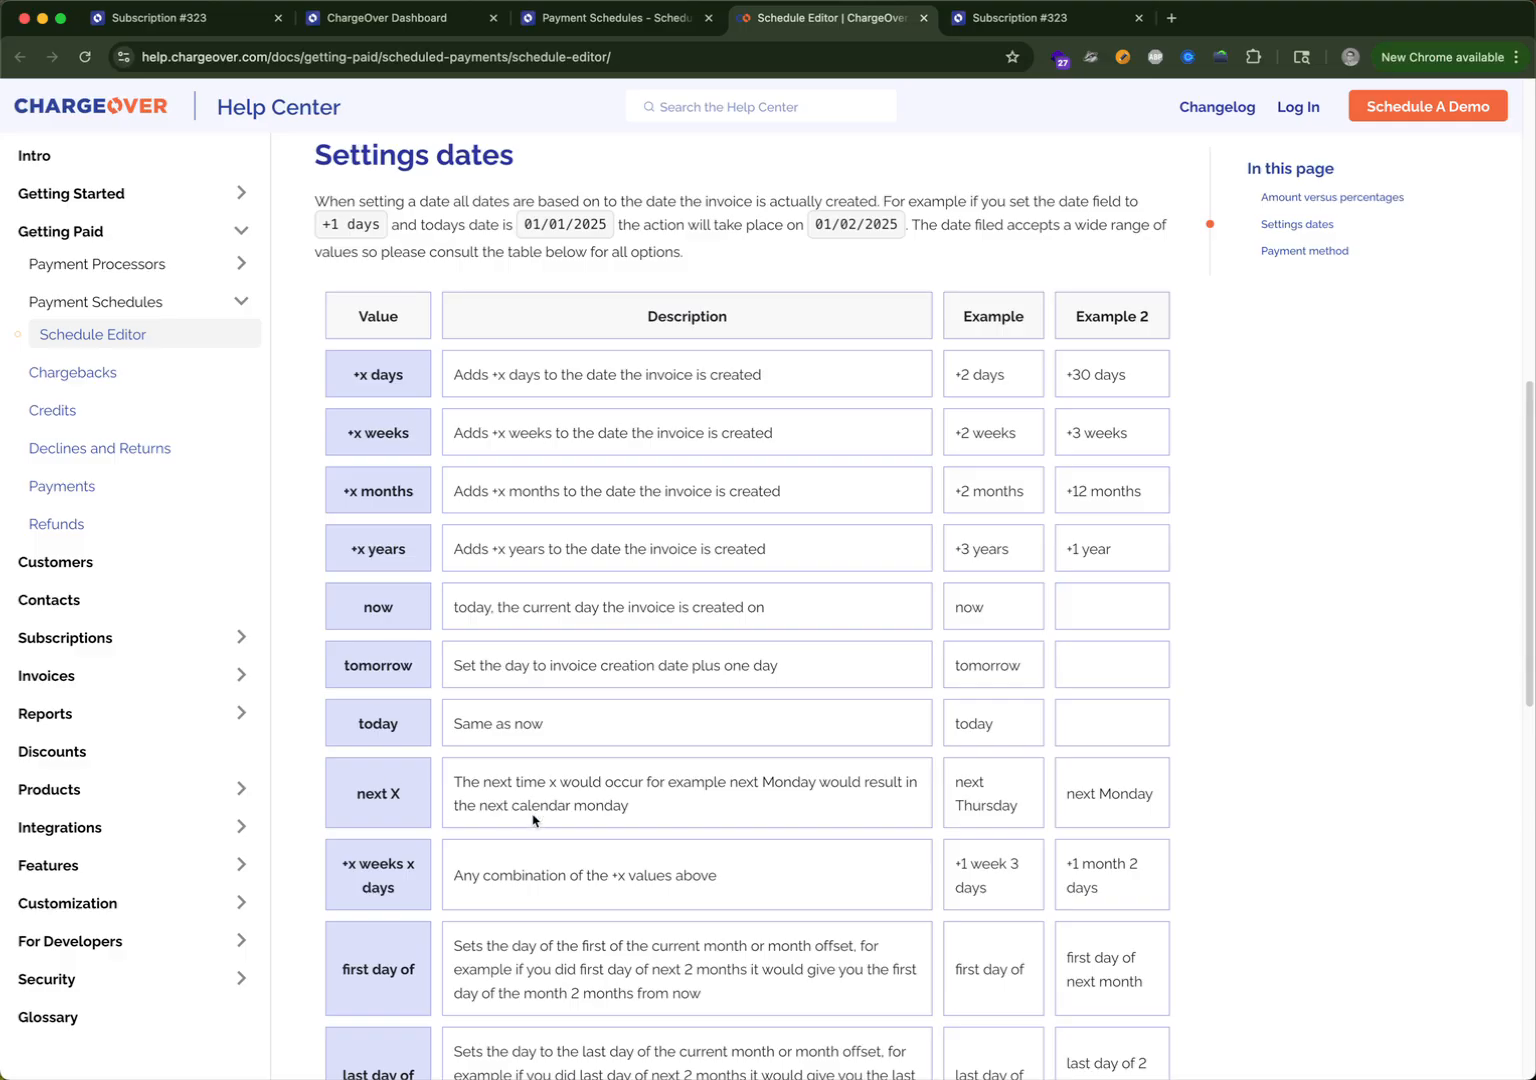
scroll(533, 818, "down", 3)
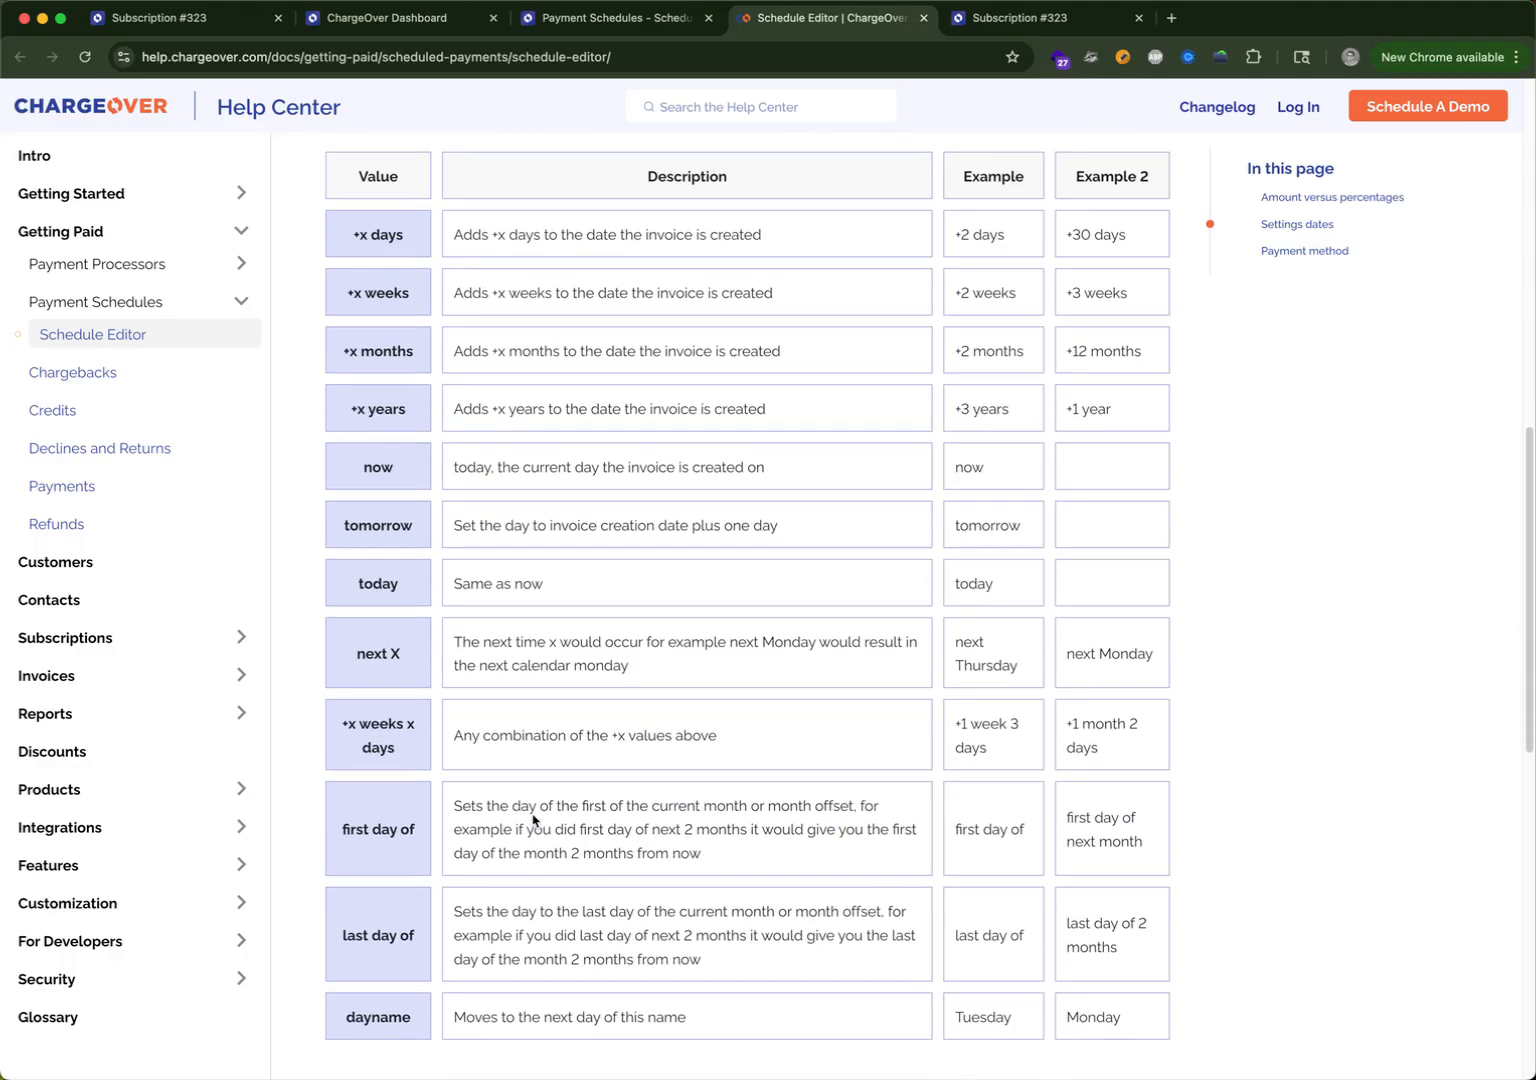